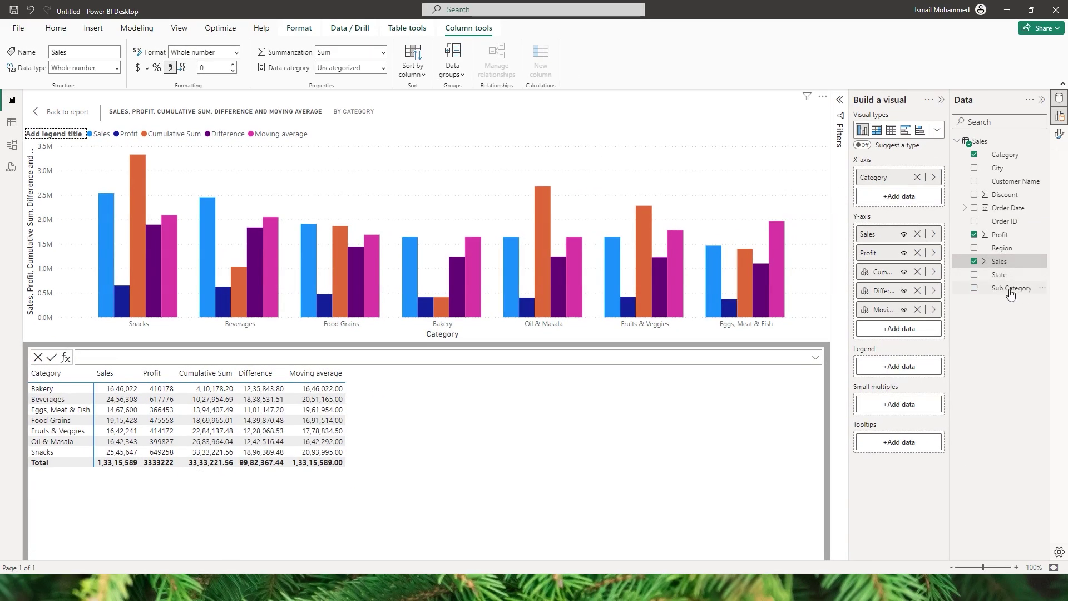
Step: Add Sub Category to the column chart's X-axis and start a visual calculation from the Percent of parent template
drag(1011, 294, 886, 195)
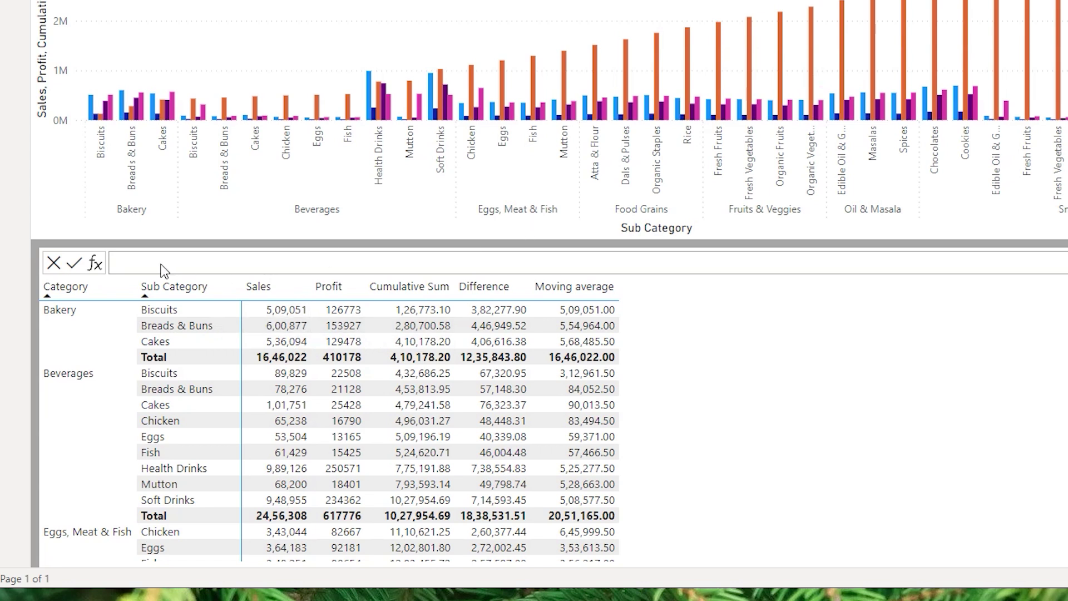
click(95, 264)
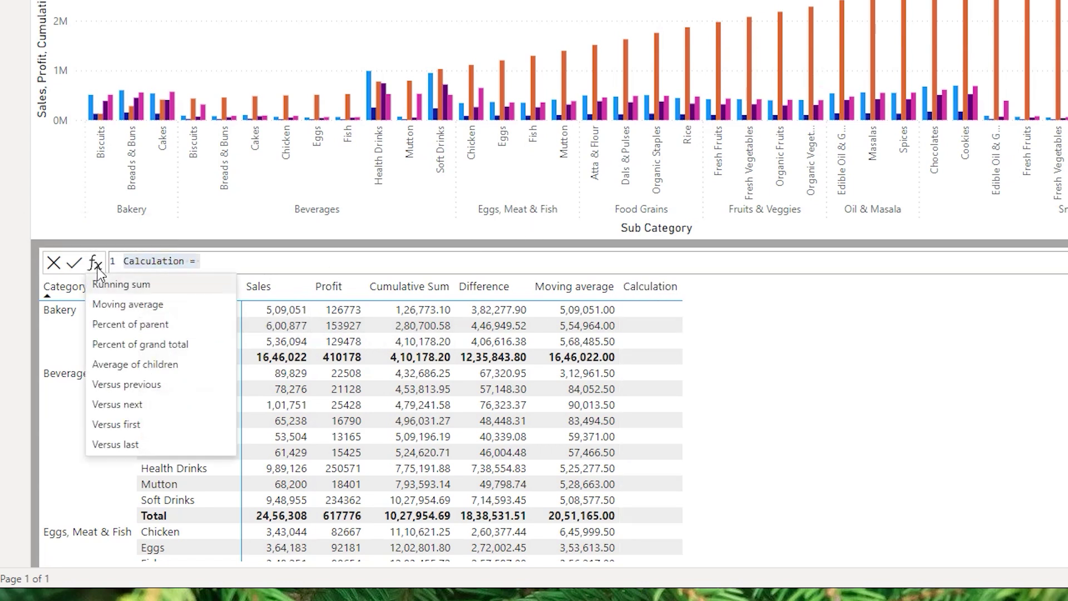
click(131, 325)
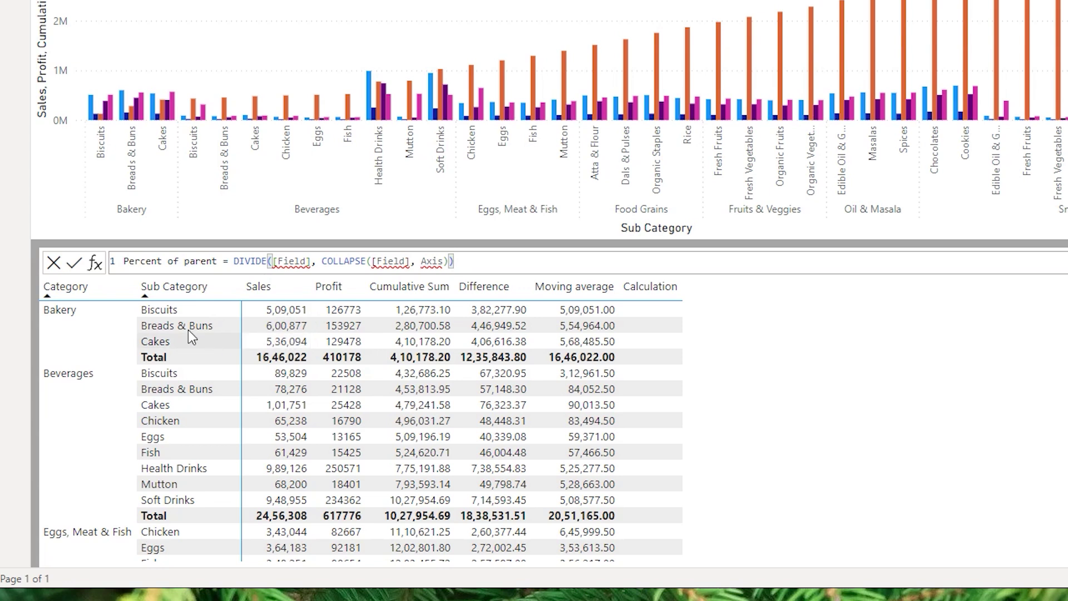
Step: Replace both field placeholders in the Percent of parent formula with [Sales] and the Axis placeholder with the row axis
click(313, 266)
drag(313, 266, 273, 261)
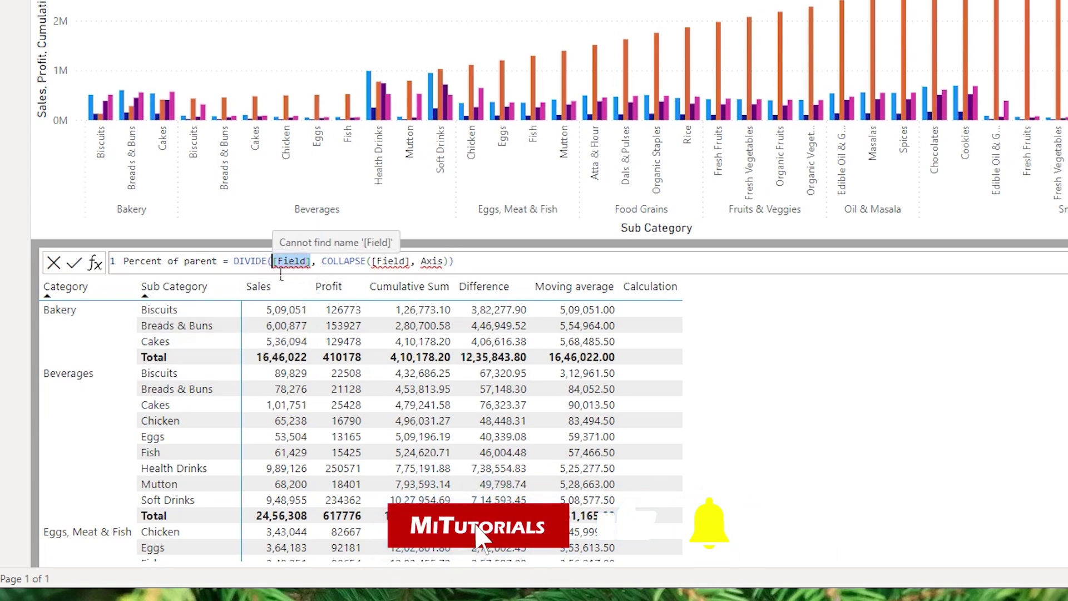
text(S)
key(Tab)
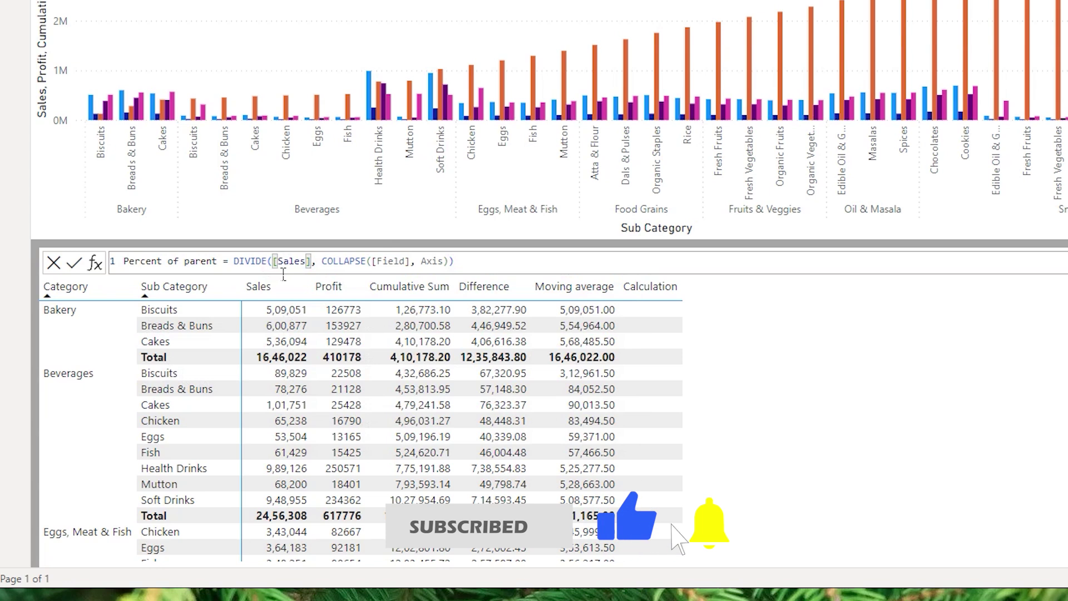
drag(372, 261, 410, 262)
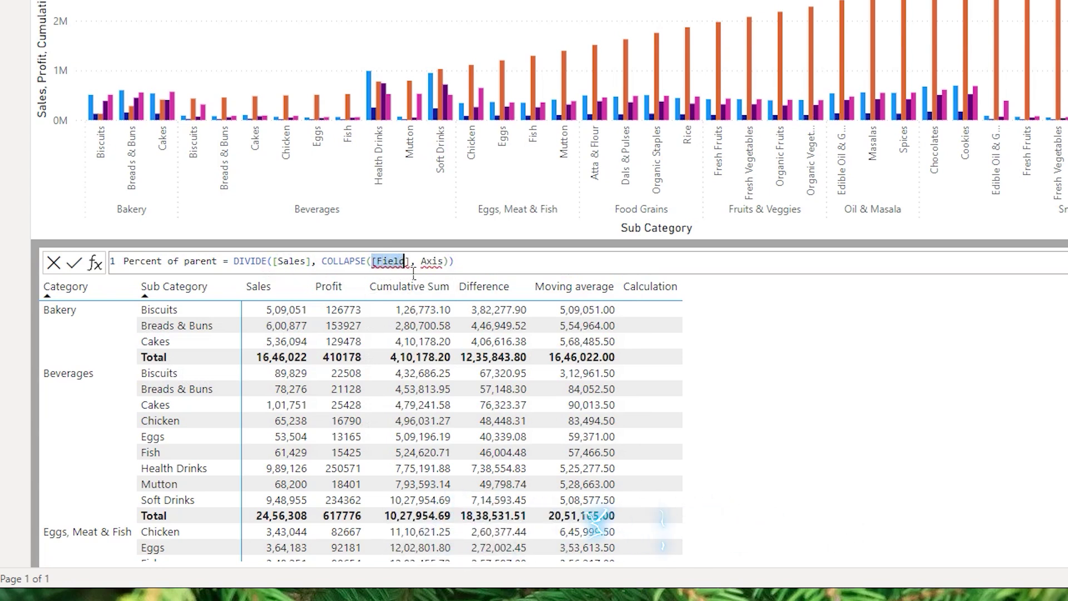
text(S)
key(Tab)
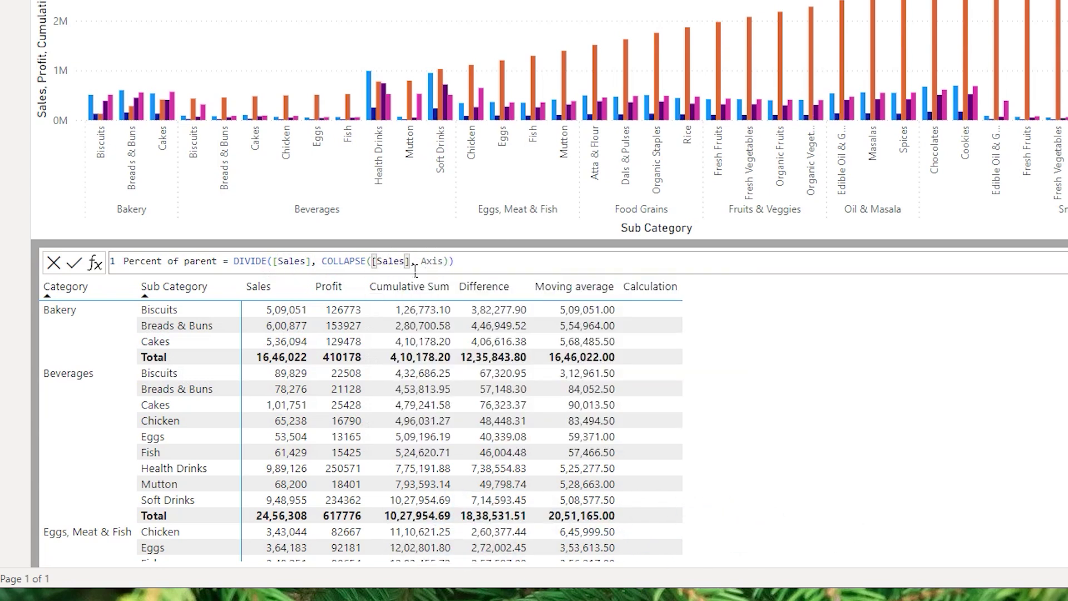
double_click(440, 272)
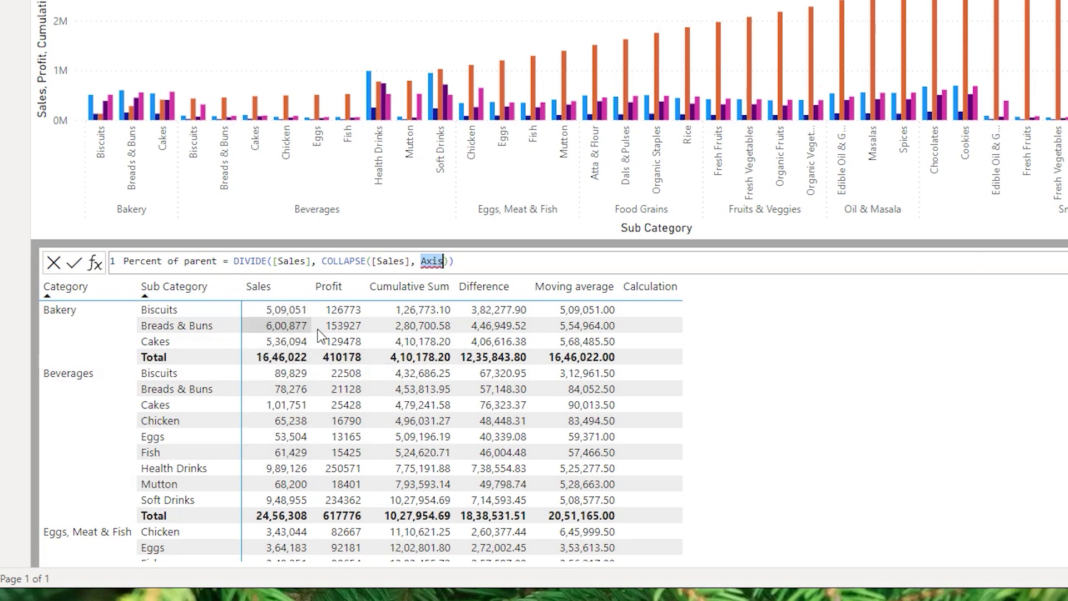
key(BackSpace)
text(Row)
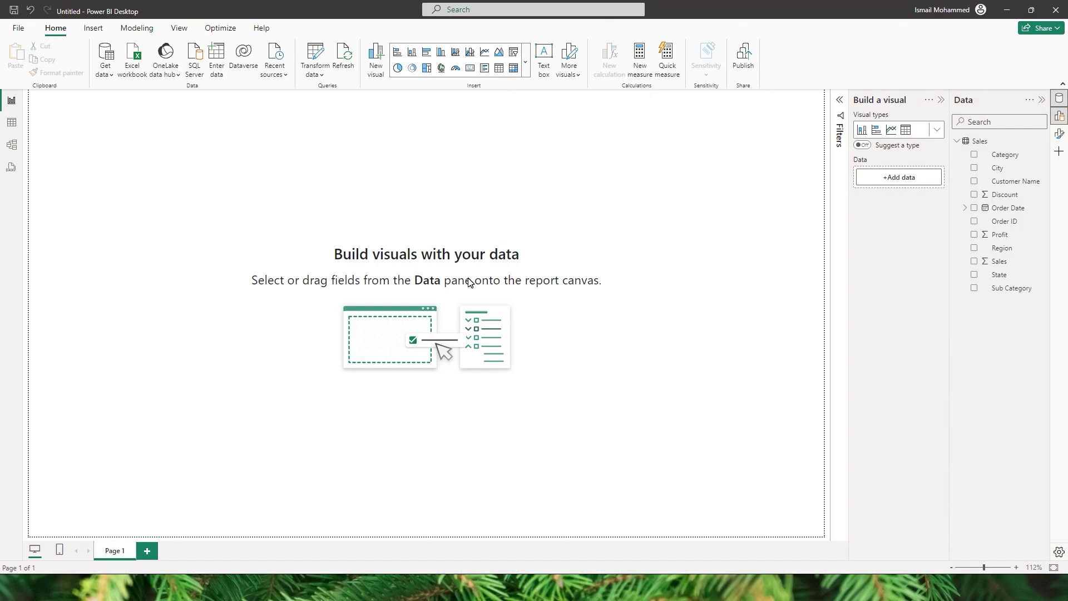
Step: Check in the application's preview feature options whether Visual calculations is enabled, leaving the settings as they are
click(28, 31)
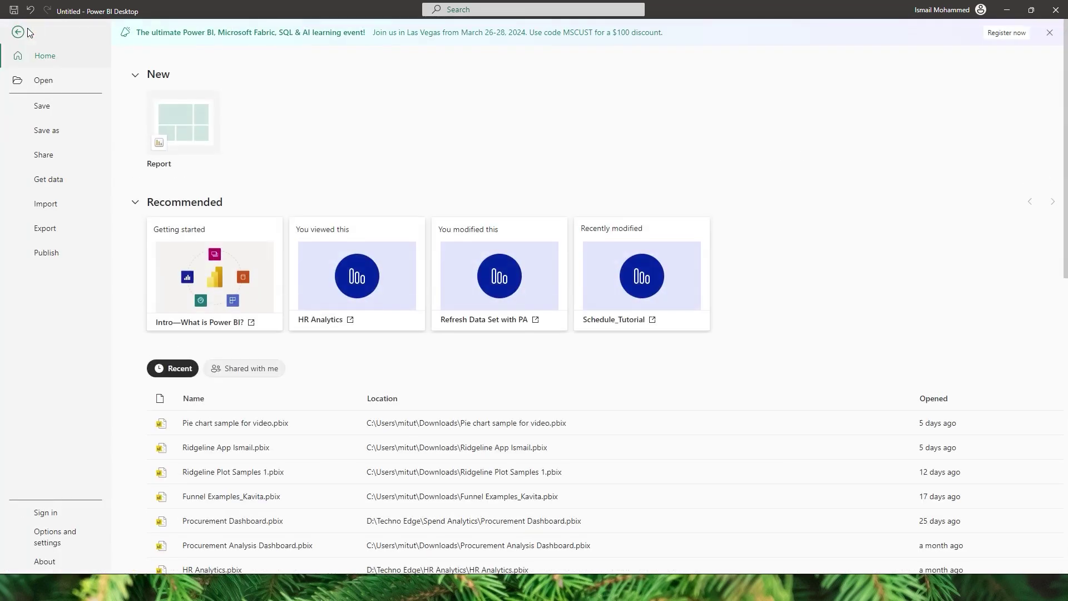
click(56, 535)
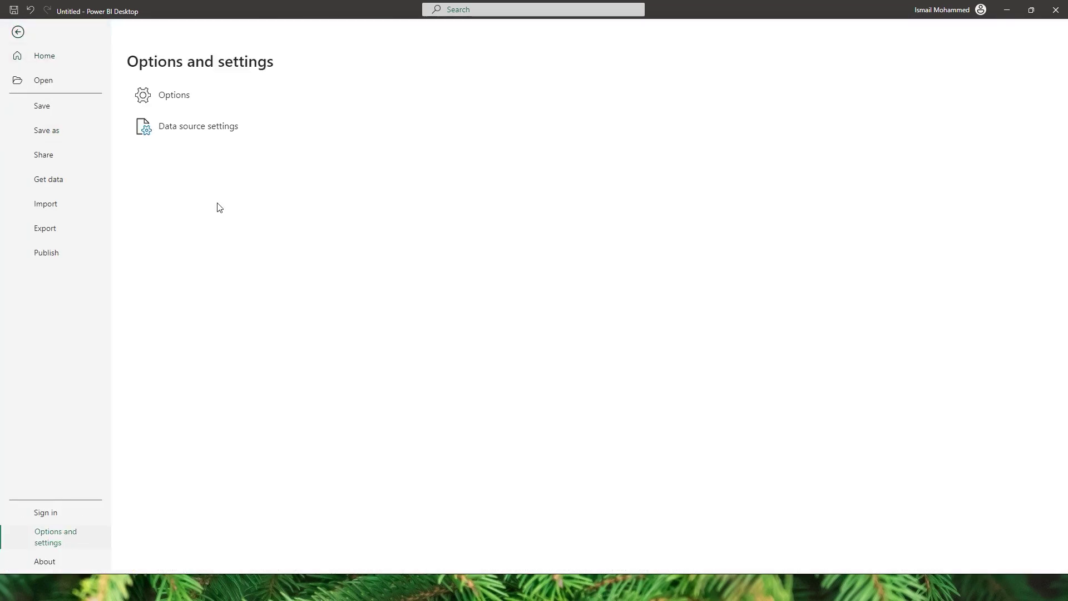
click(176, 102)
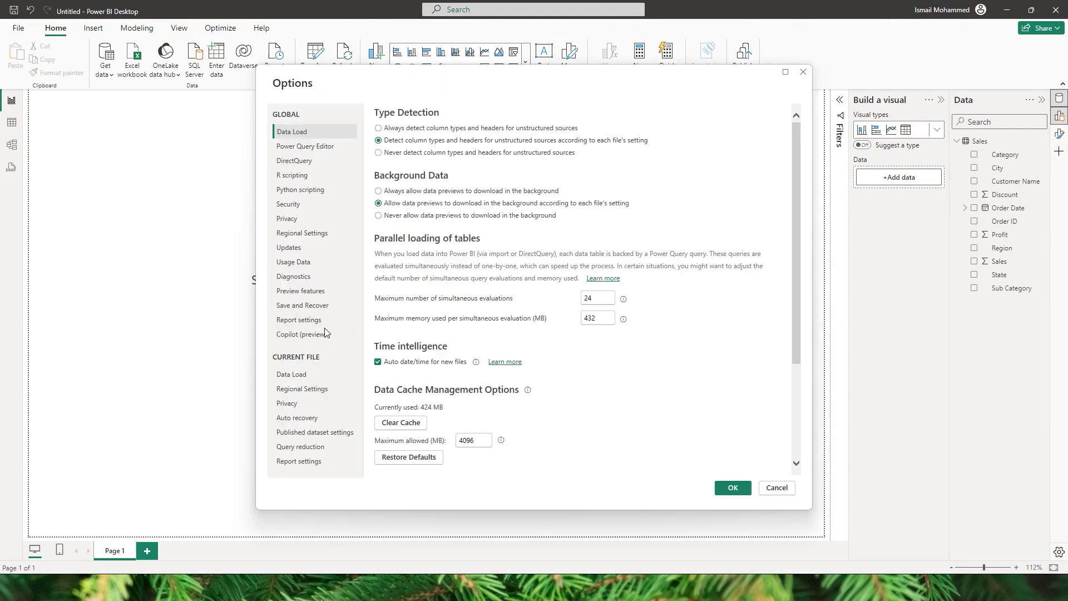
click(320, 294)
scroll(801, 136, down, 3)
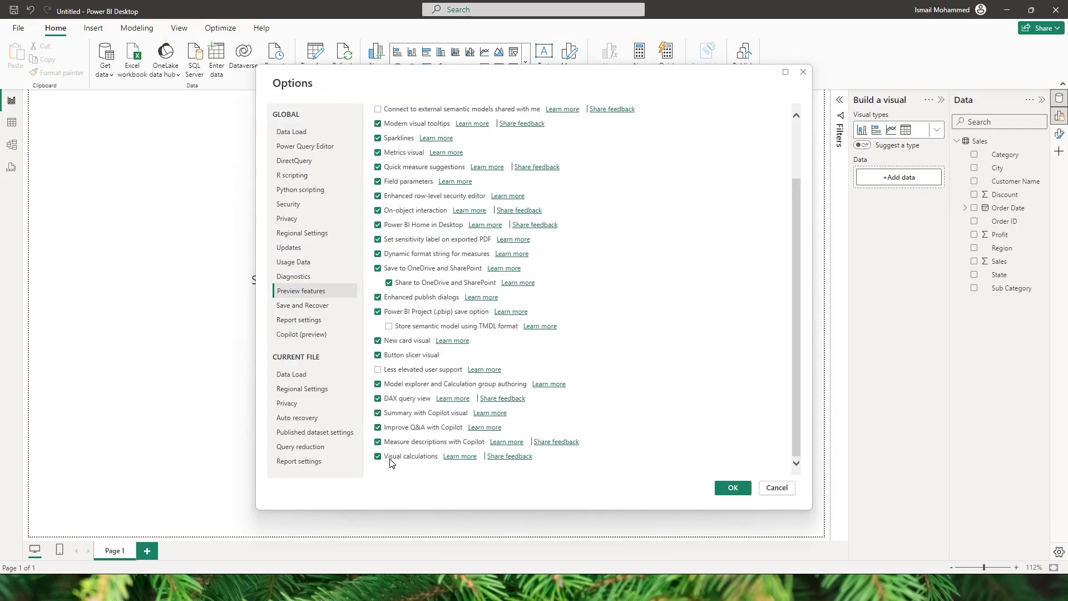
click(774, 488)
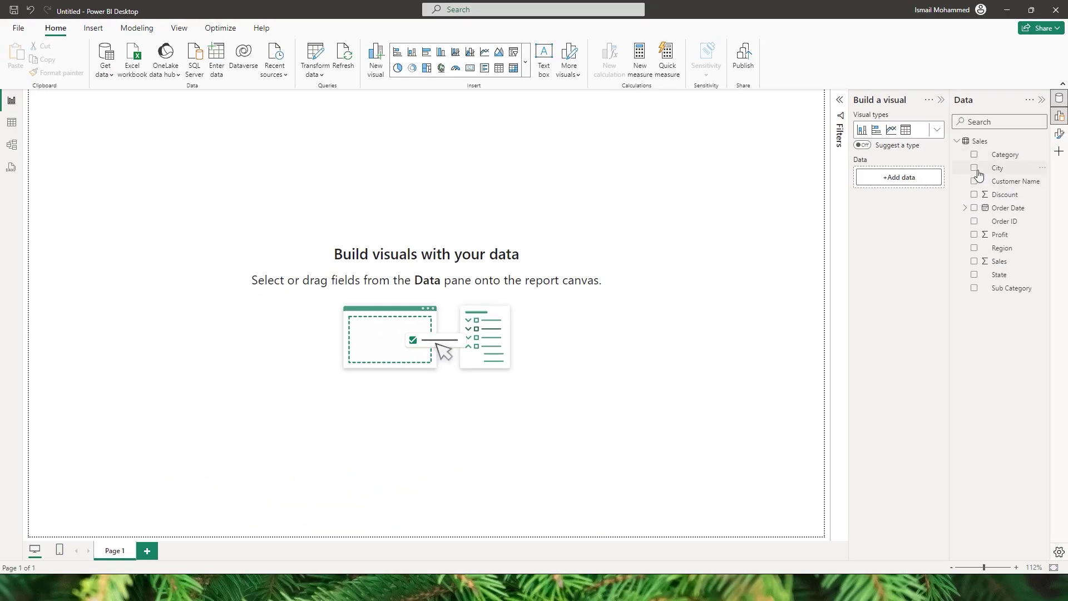
Step: Create a clustered column chart of Sales and Profit by Category, enlarged and moved away from the canvas corner
click(975, 156)
click(974, 261)
click(973, 235)
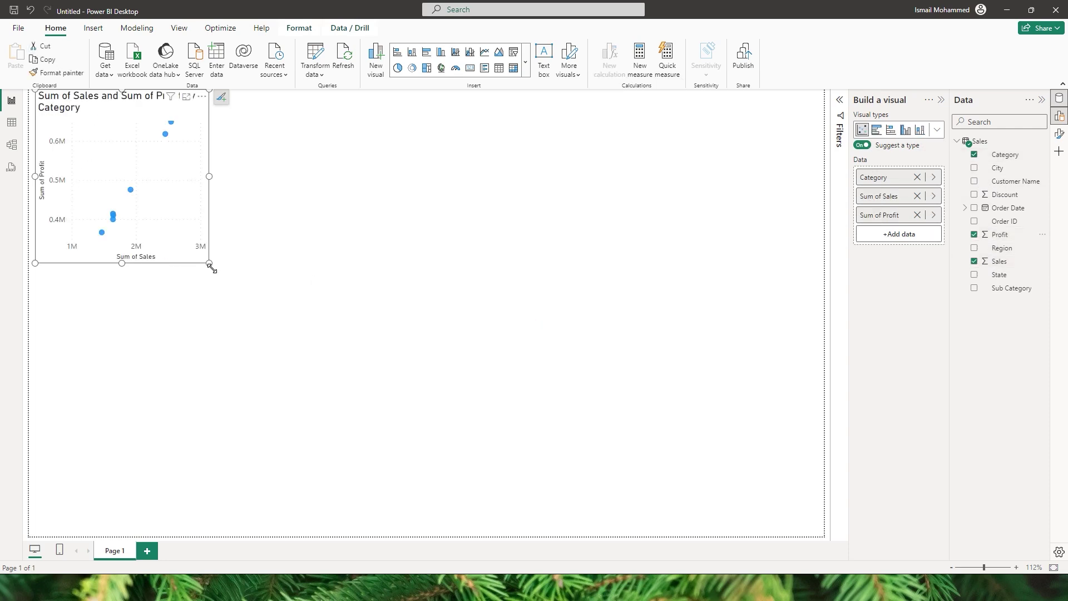
drag(209, 263, 362, 347)
drag(315, 164, 409, 188)
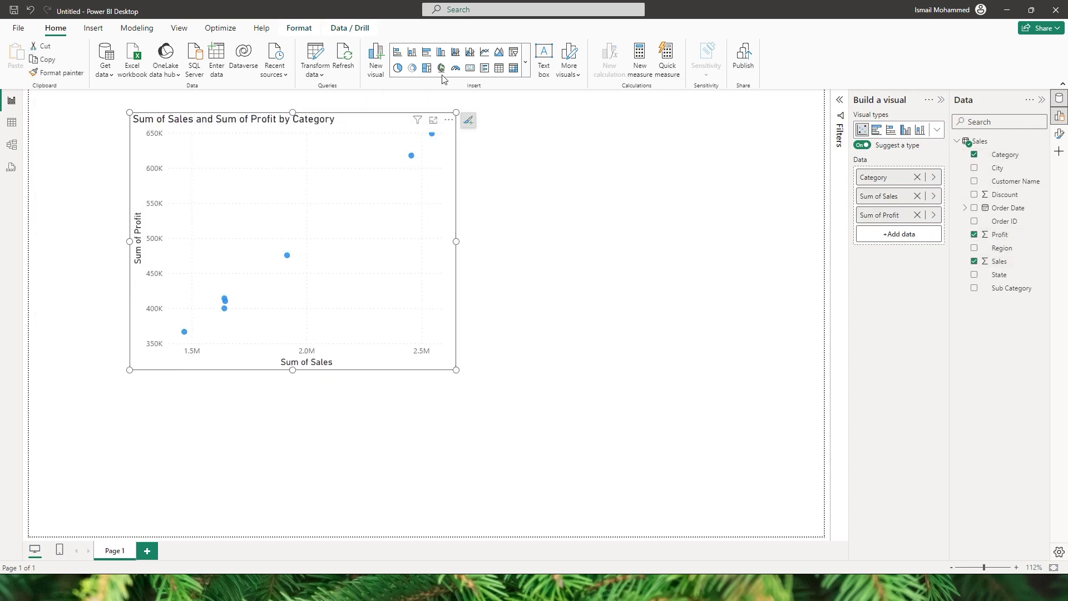
click(440, 53)
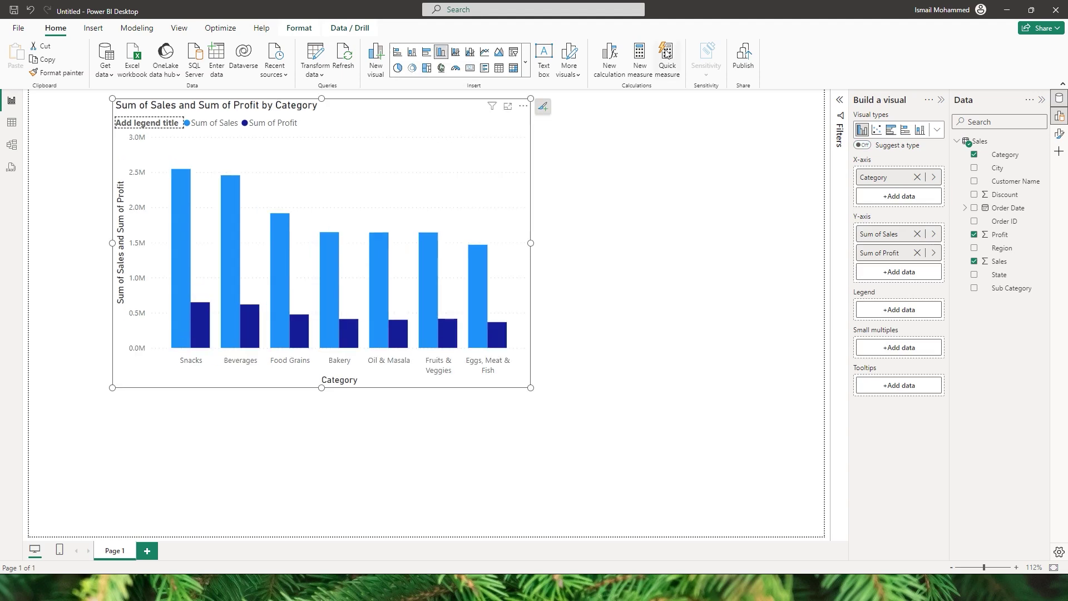
Step: Start a new visual calculation on the chart from the Running sum template and name it Cumulative Sum
click(611, 76)
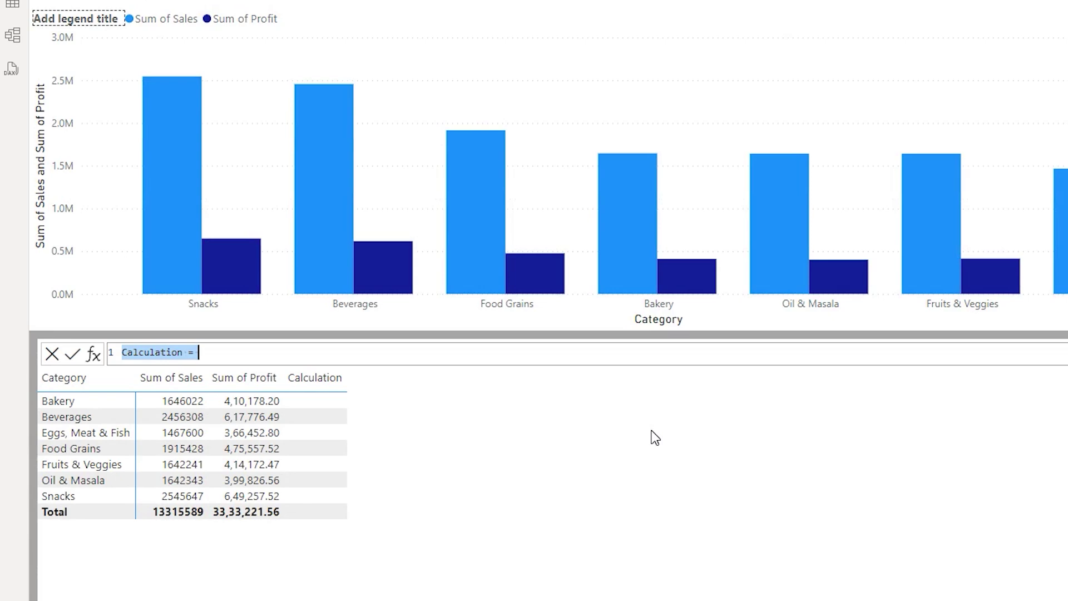
click(245, 366)
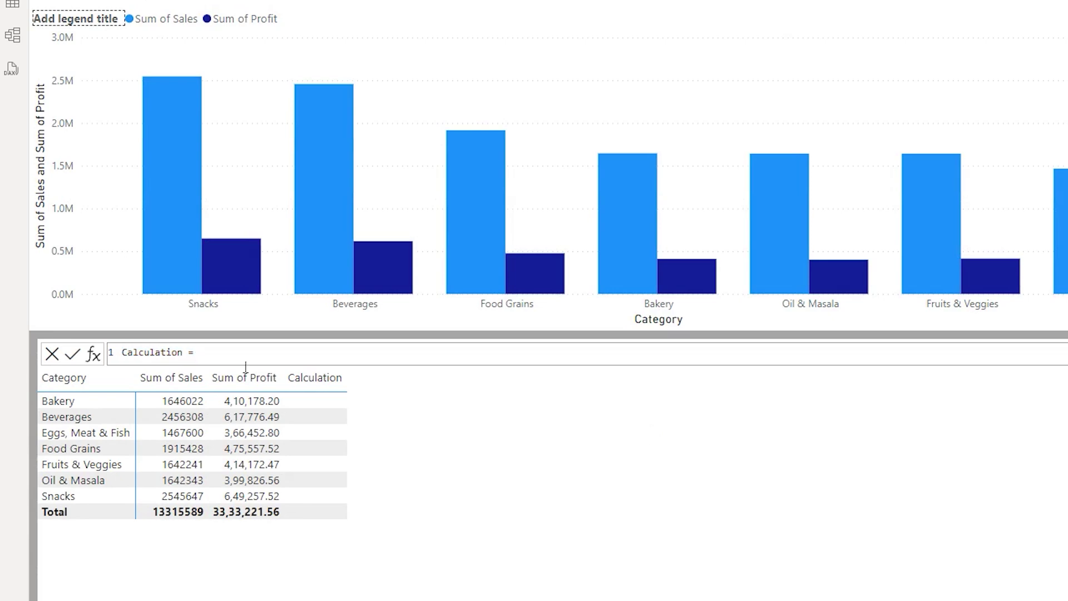
click(96, 357)
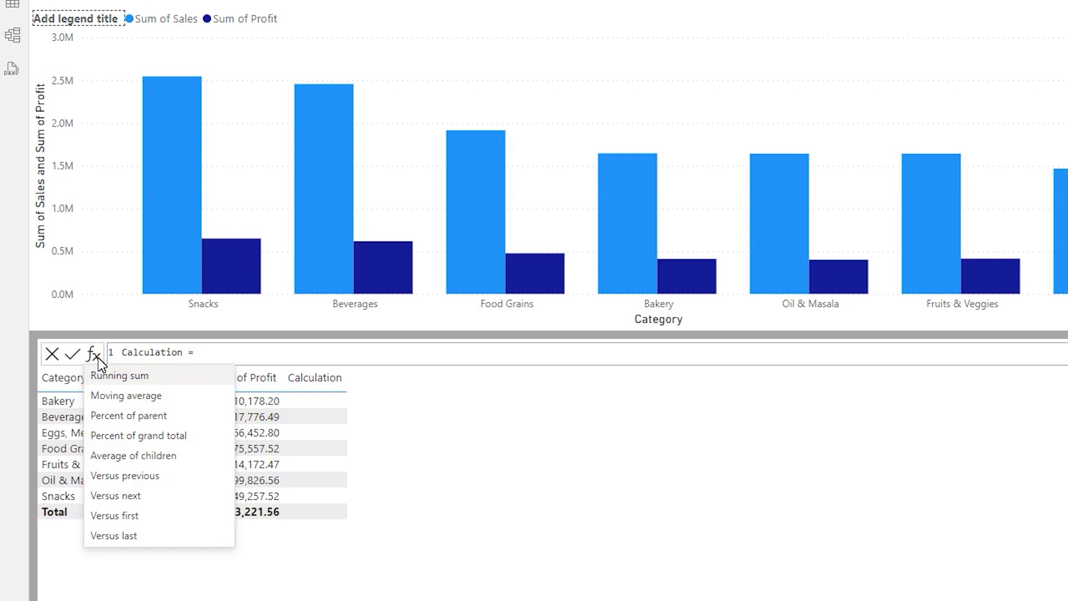
click(153, 383)
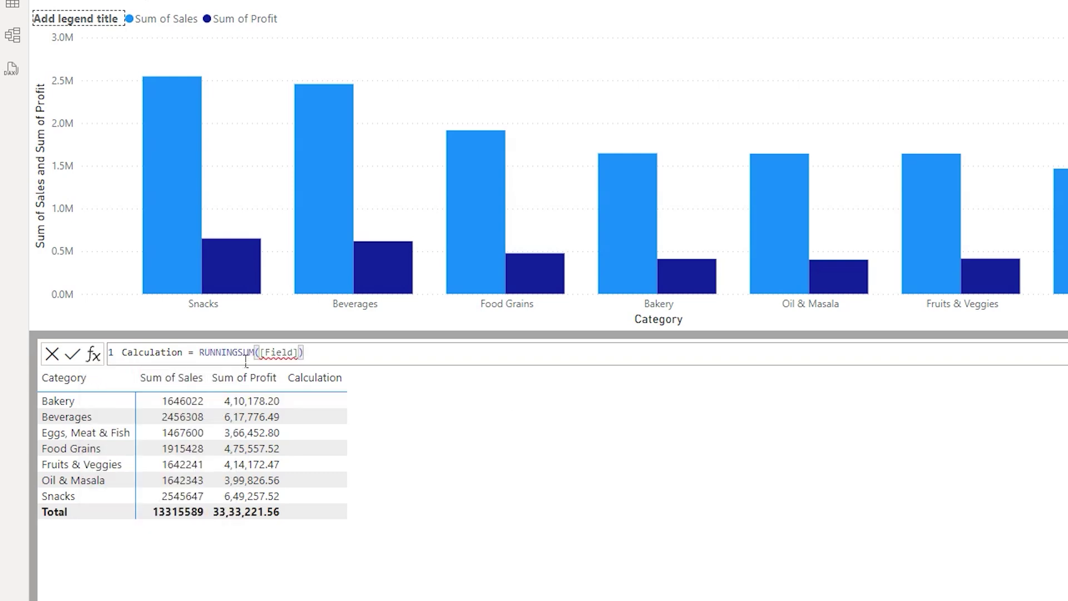
drag(184, 354, 111, 359)
text(Cumula)
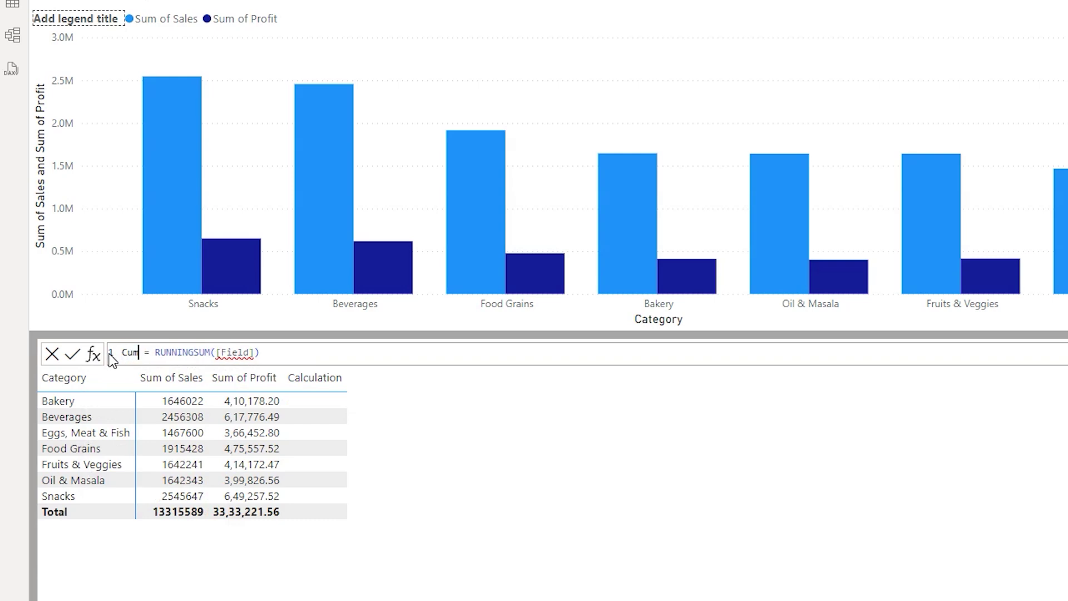
text(tive Sum)
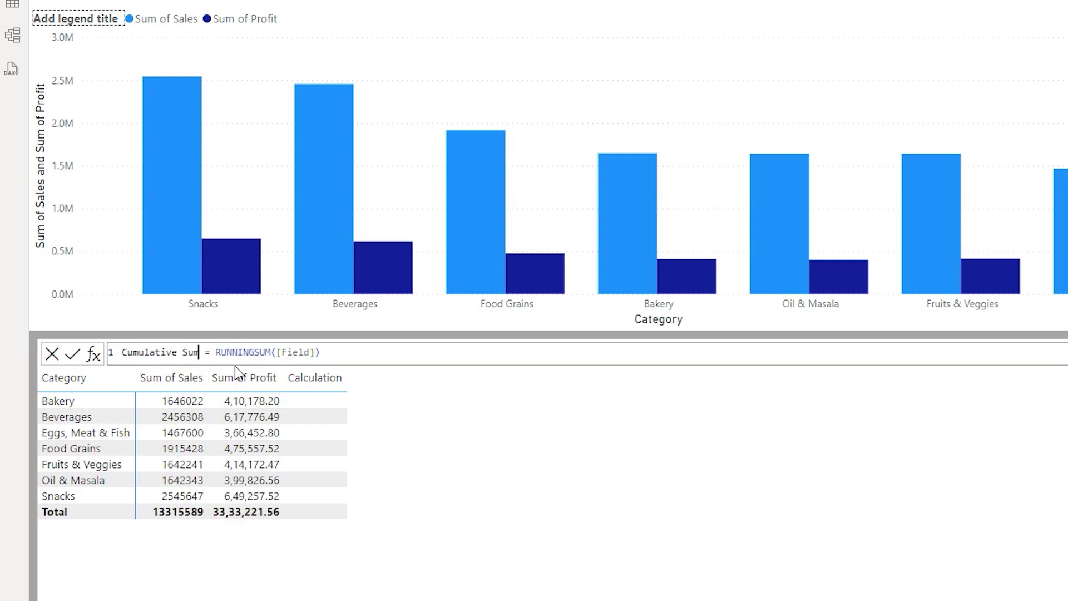
Step: Set the RUNNINGSUM field to [Sum of Profit] and commit the Cumulative Sum calculation
double_click(301, 352)
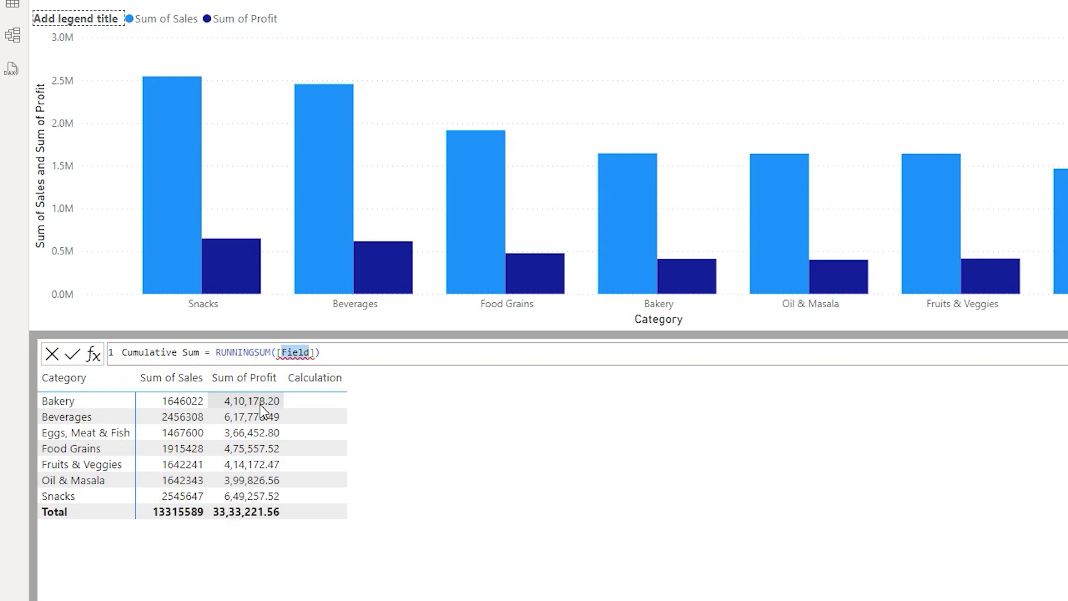
text(Profir)
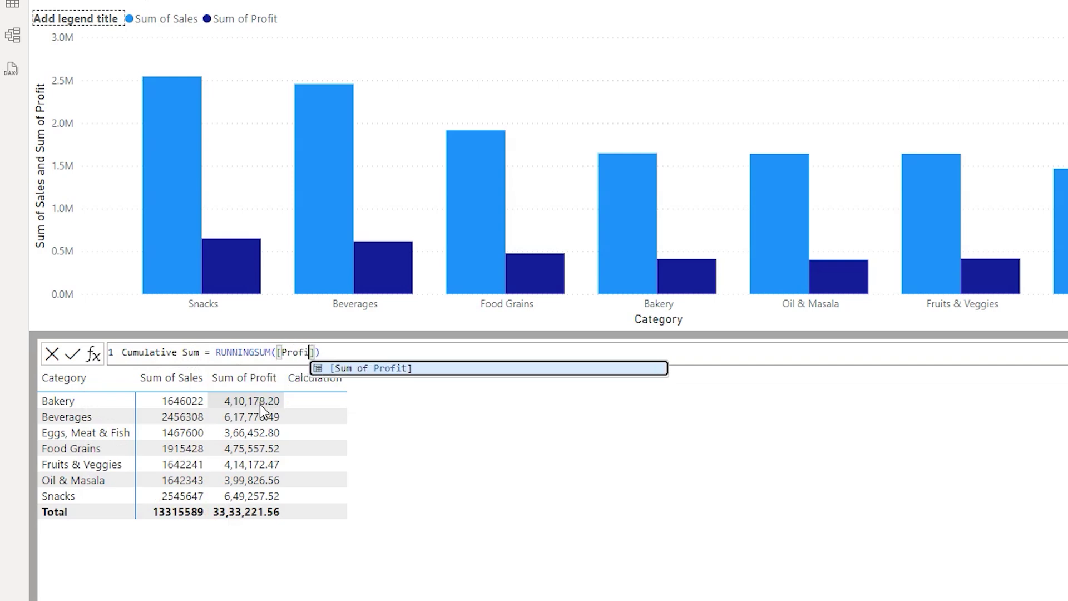
key(BackSpace)
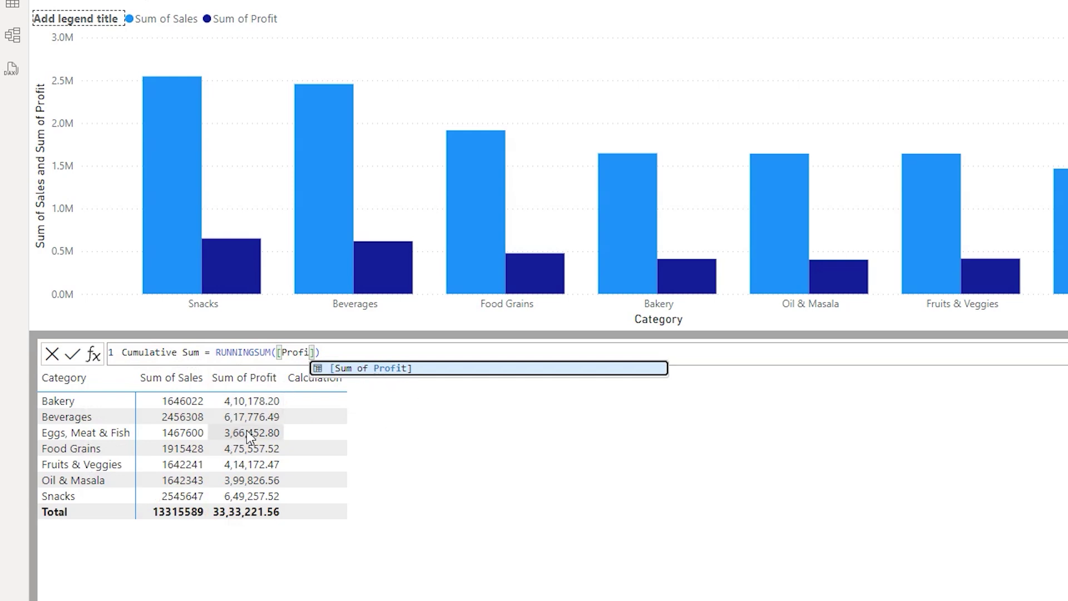
key(Tab)
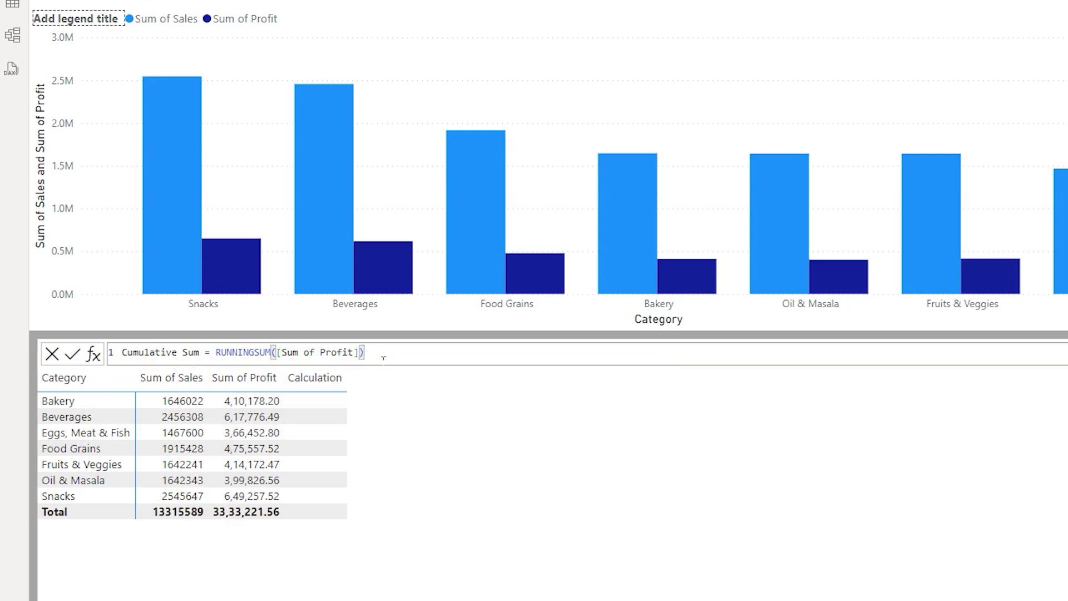
click(74, 355)
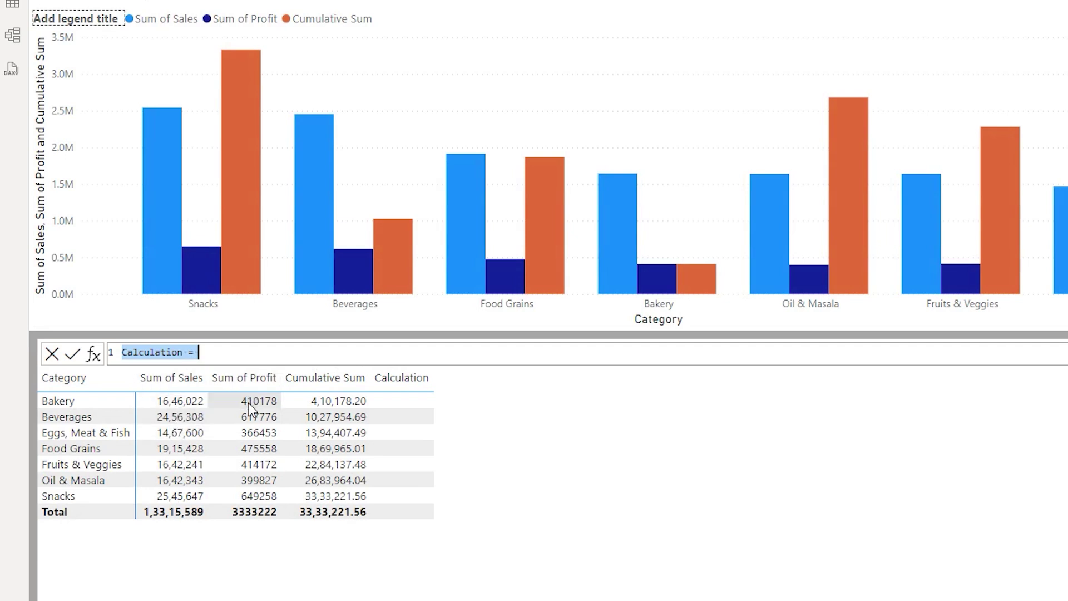
Step: Name the new visual calculation Difference and begin its expression with [Sum of Sales]
double_click(167, 359)
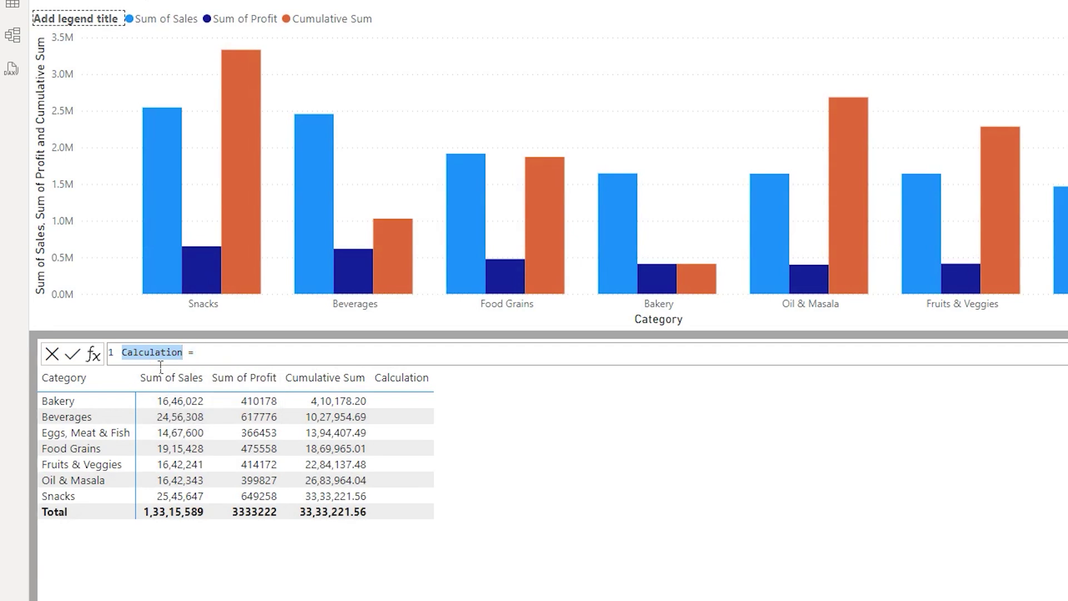
text(Difference = )
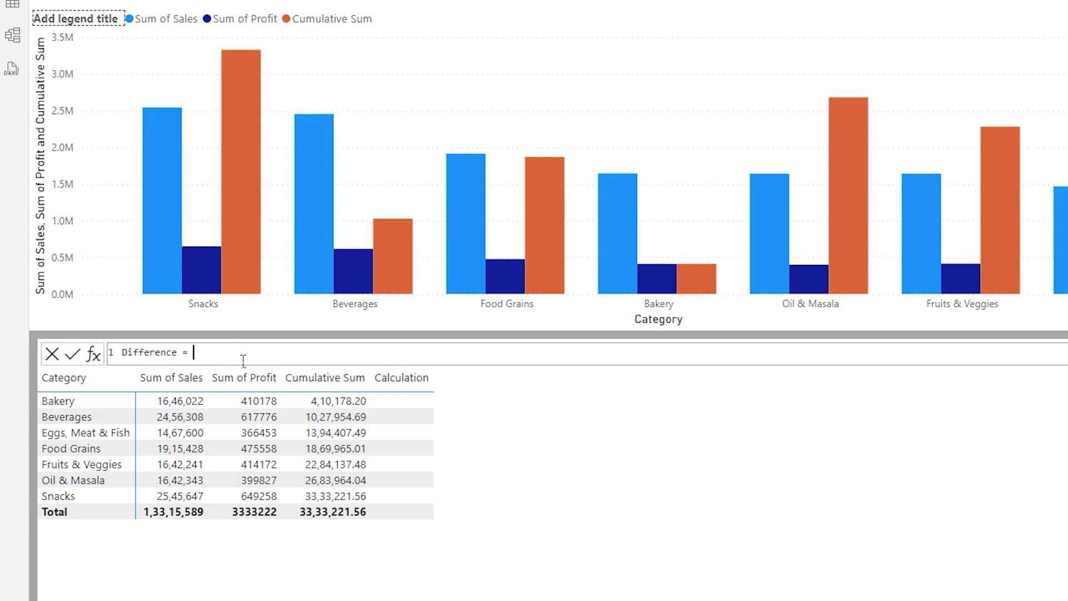
text([Sum)
key(Up)
key(Up)
key(Tab)
Step: Subtract [Sum of Profit] in the Difference expression and commit the calculation
text(- Pro)
key(Up)
key(Up)
key(Up)
key(Up)
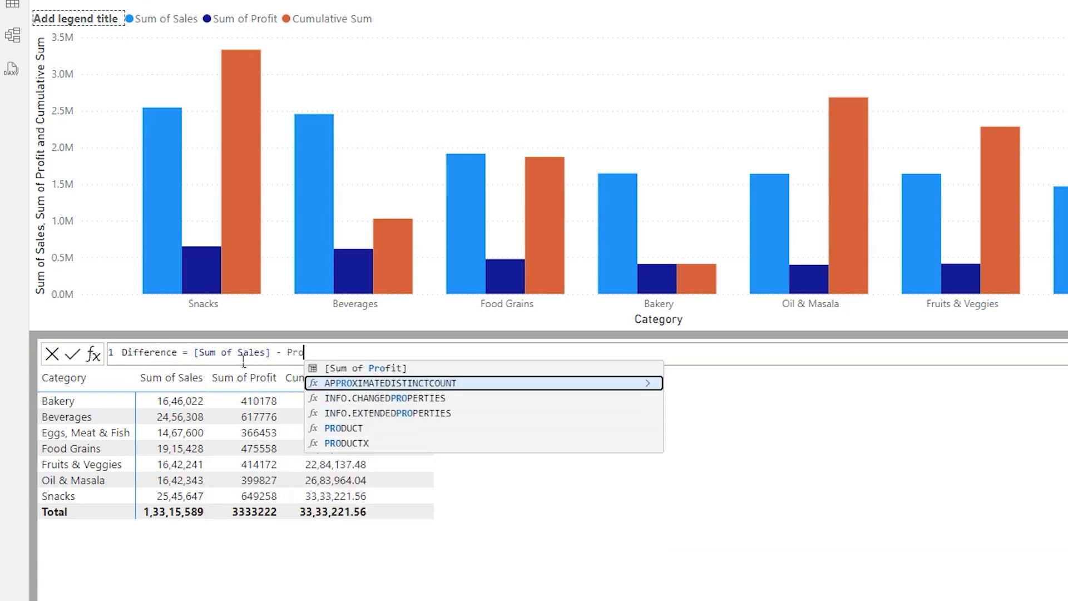
key(Tab)
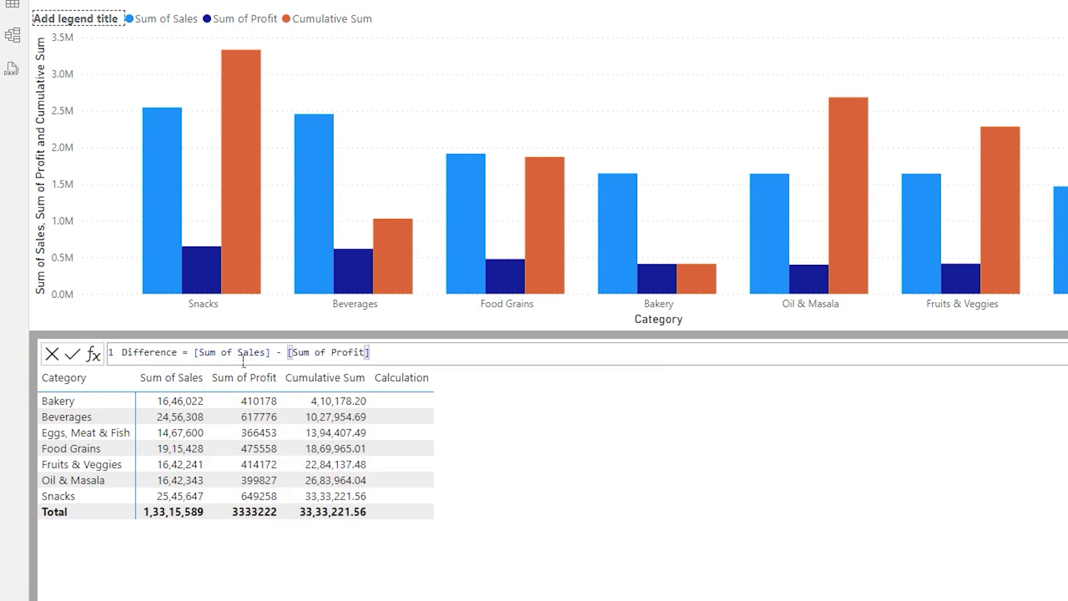
click(73, 354)
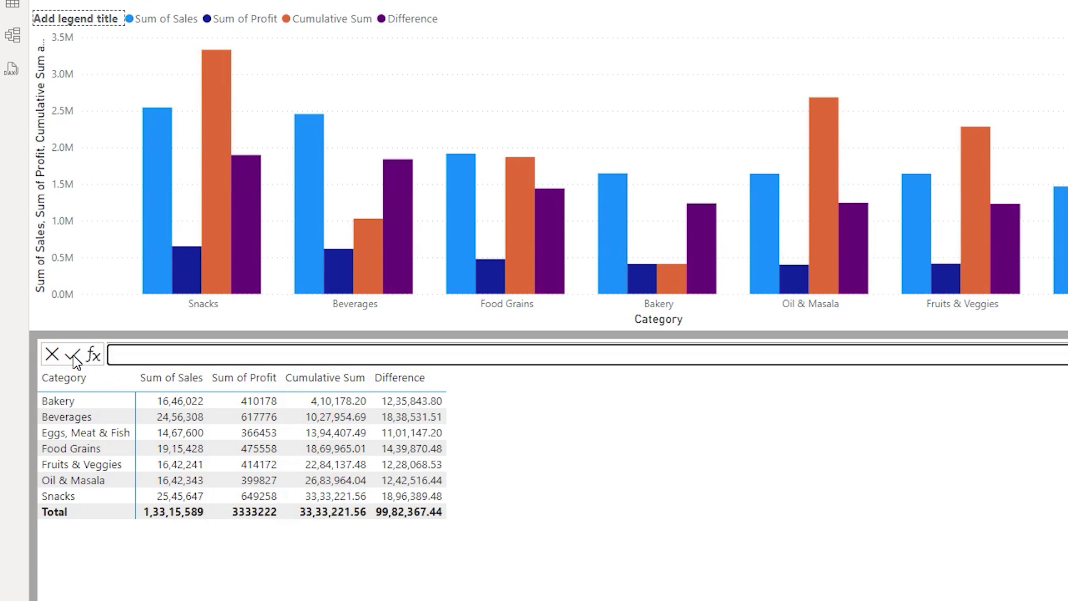
click(73, 356)
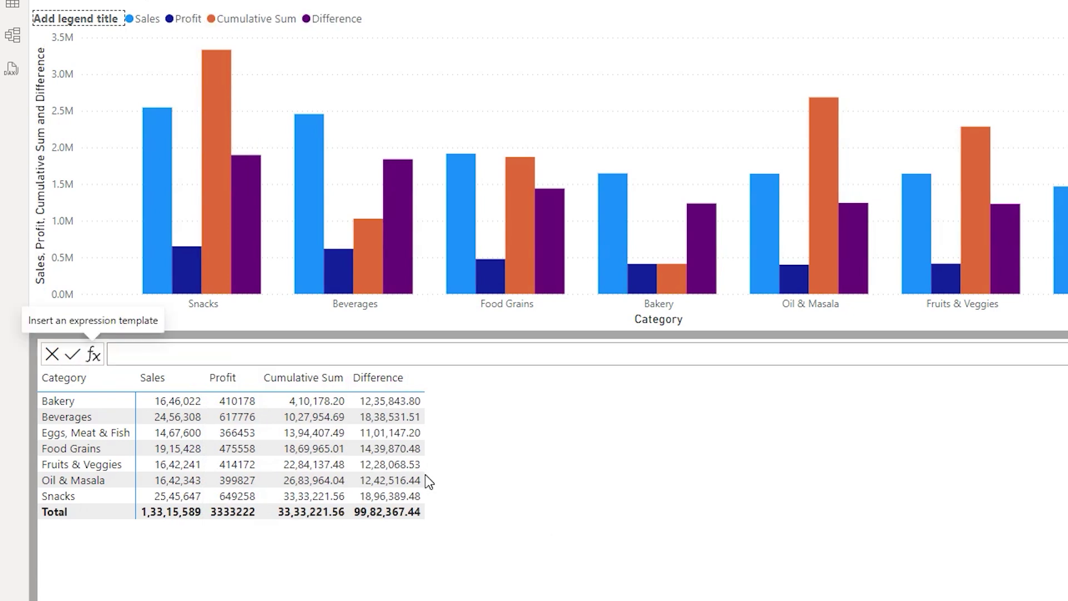
click(94, 356)
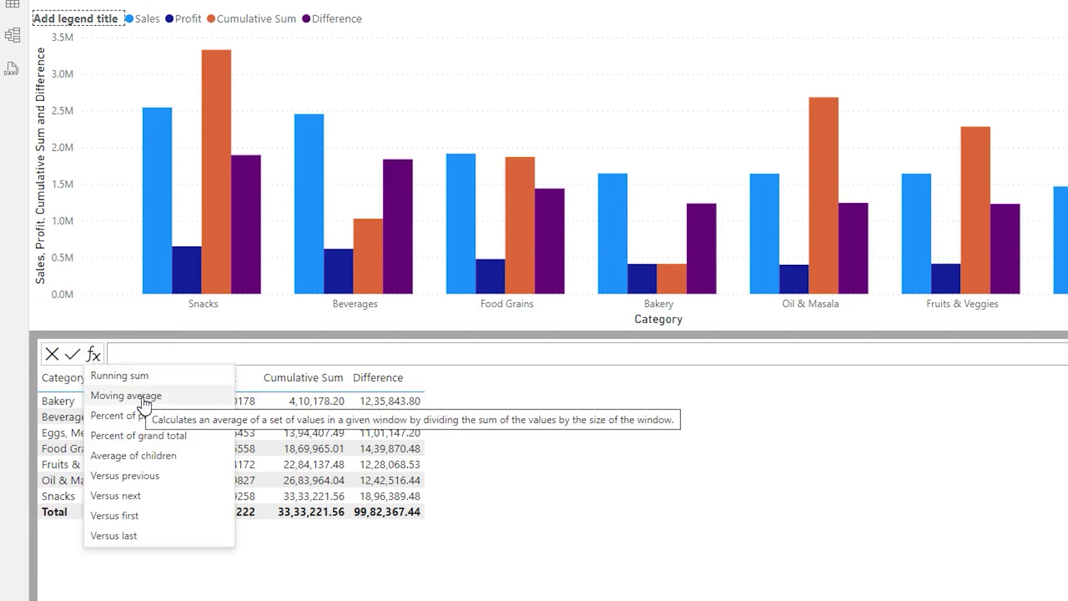
click(126, 396)
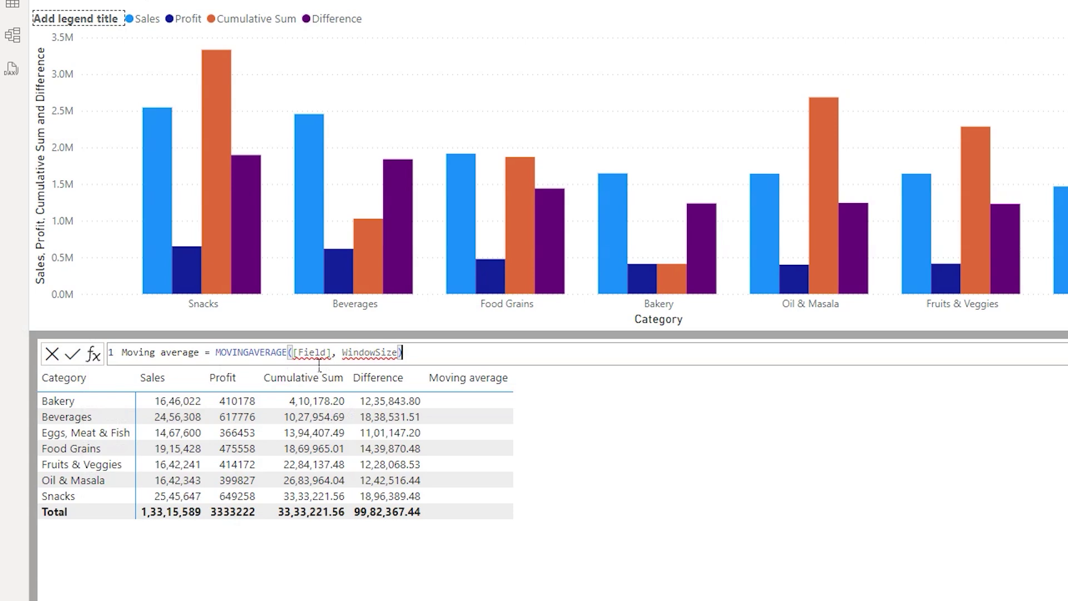
drag(293, 361, 327, 362)
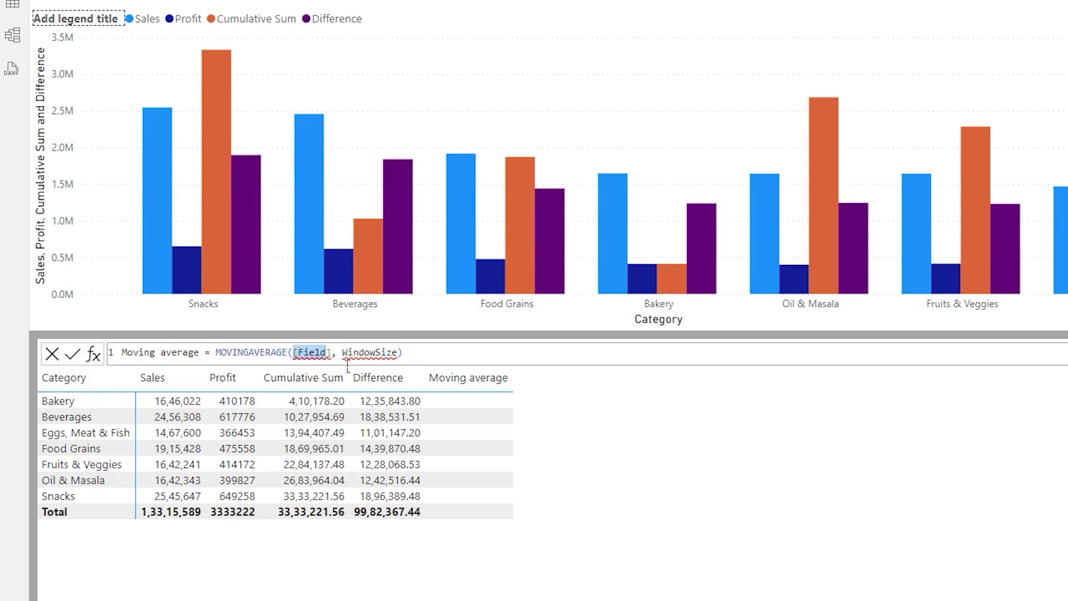
key(Escape)
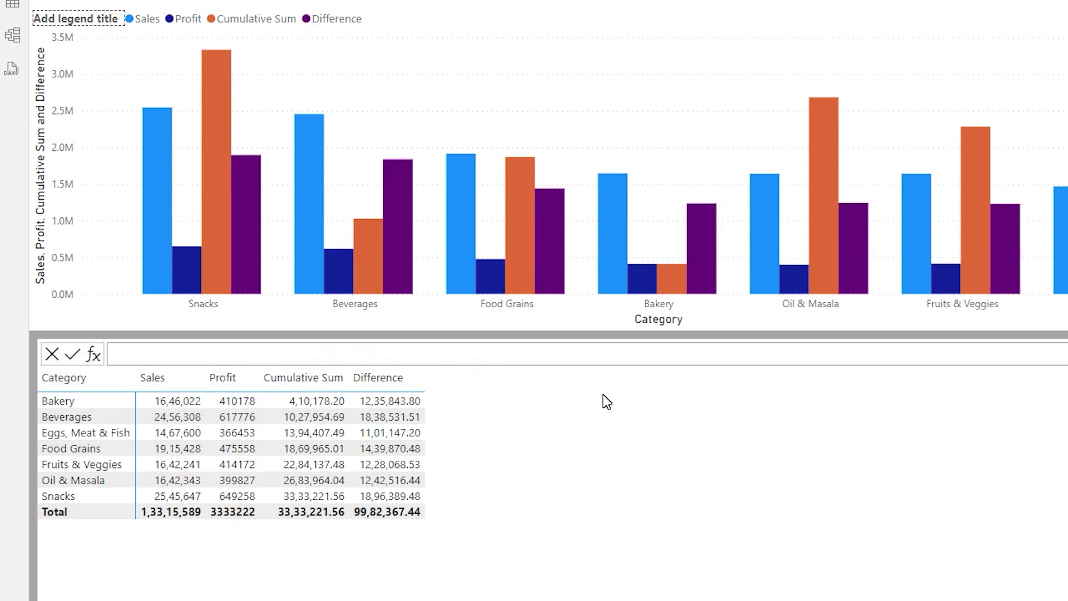
Step: Start a new visual calculation from the Moving average template and set its MOVINGAVERAGE field to [Sales]
click(96, 356)
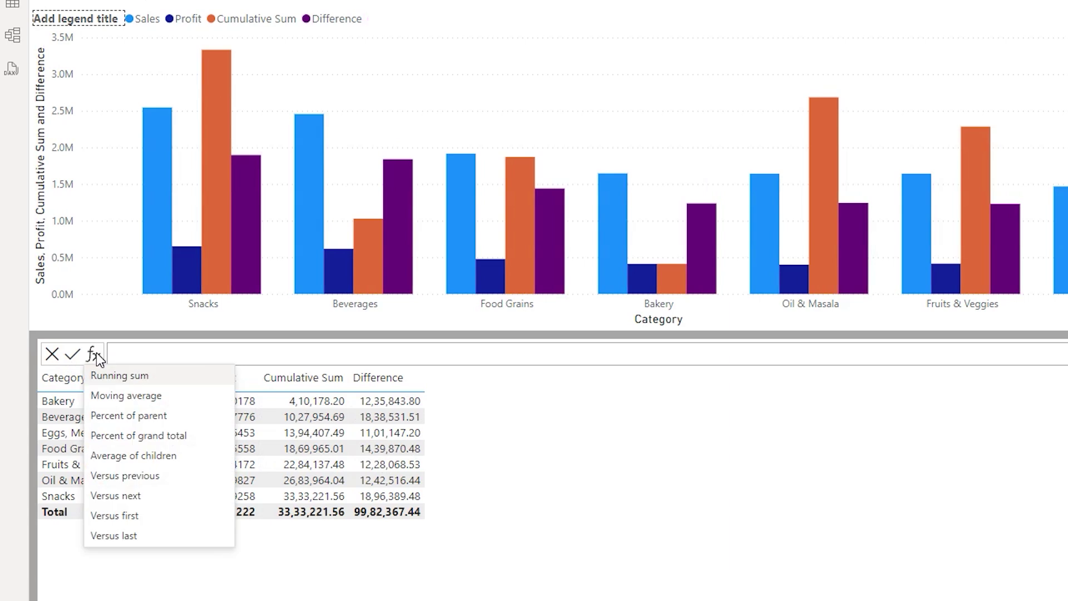
click(133, 402)
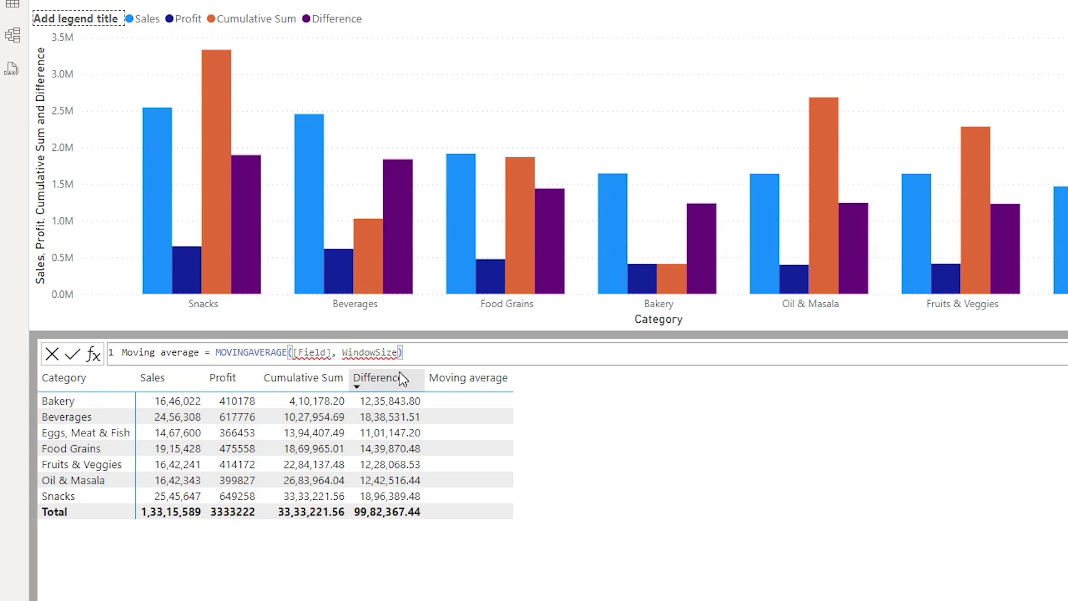
double_click(315, 351)
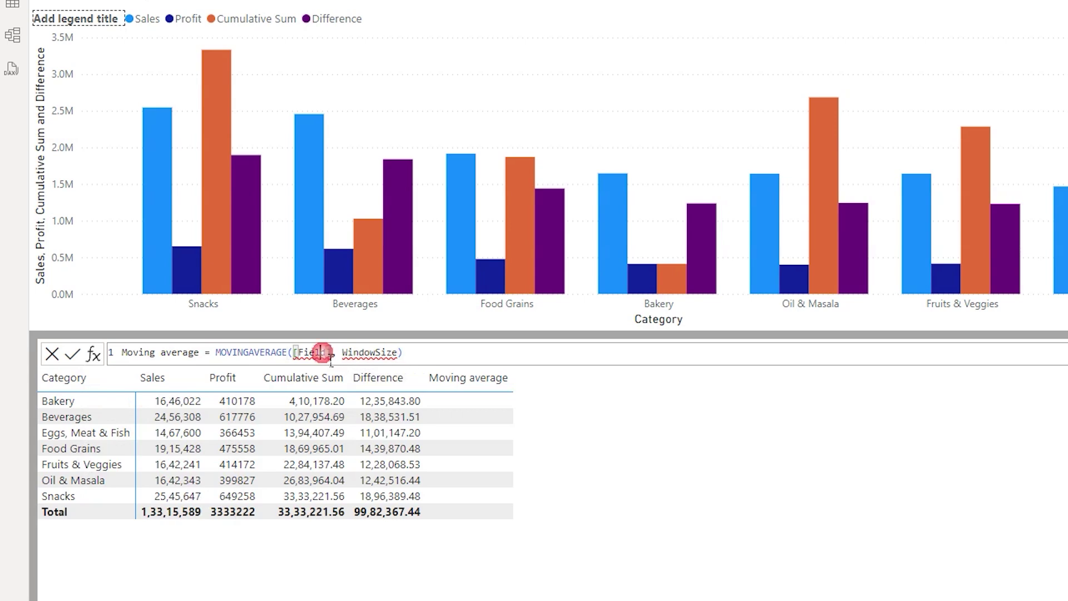
double_click(373, 351)
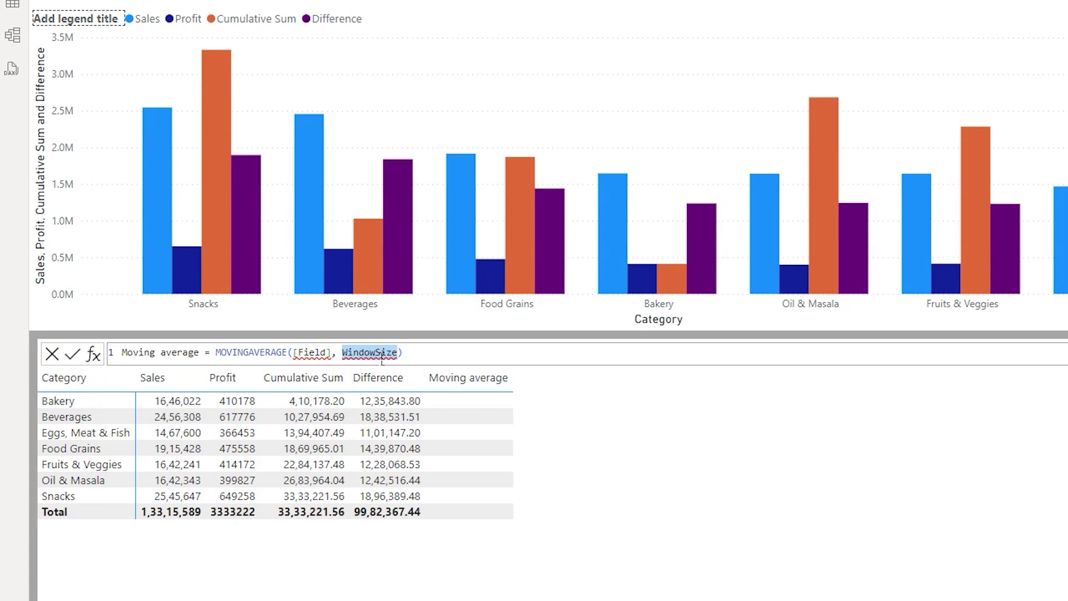
drag(331, 352, 293, 352)
text(Sales)
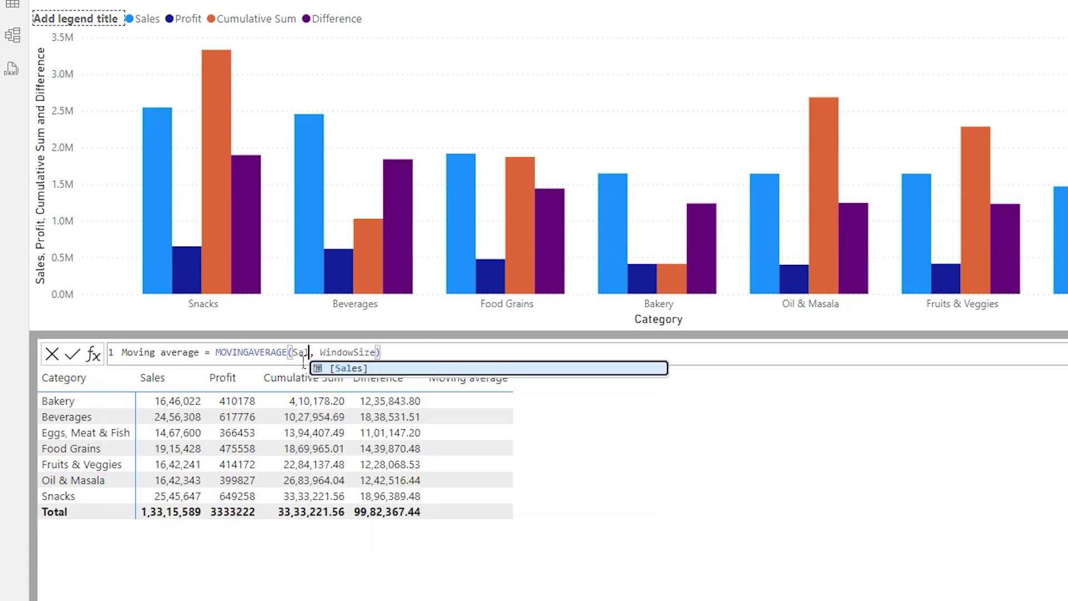
key(Tab)
Step: Set the moving average's window size to 2 and commit the calculation
double_click(381, 353)
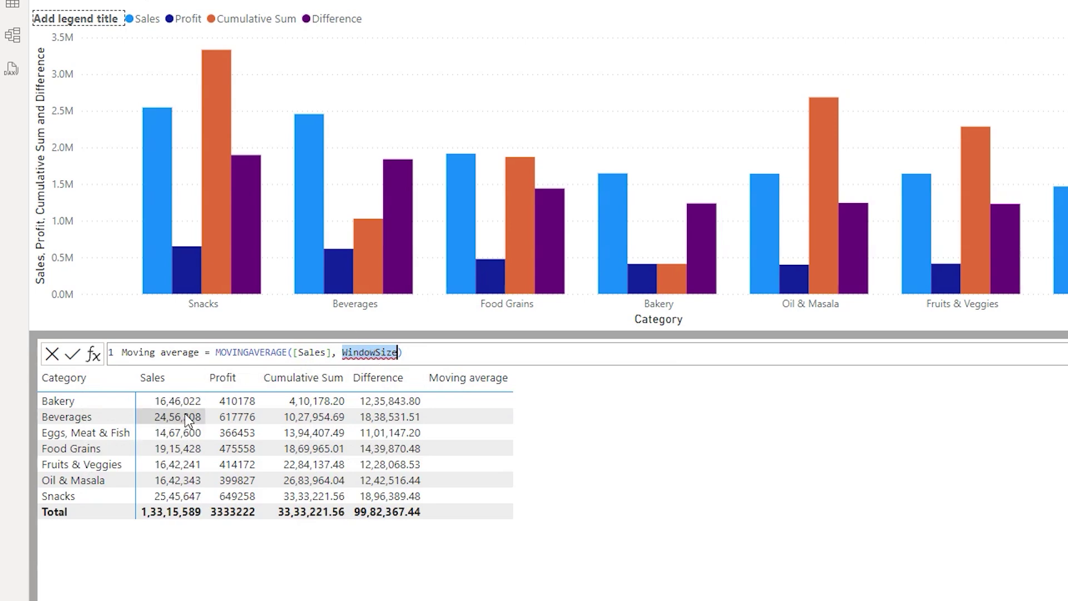
text(2)
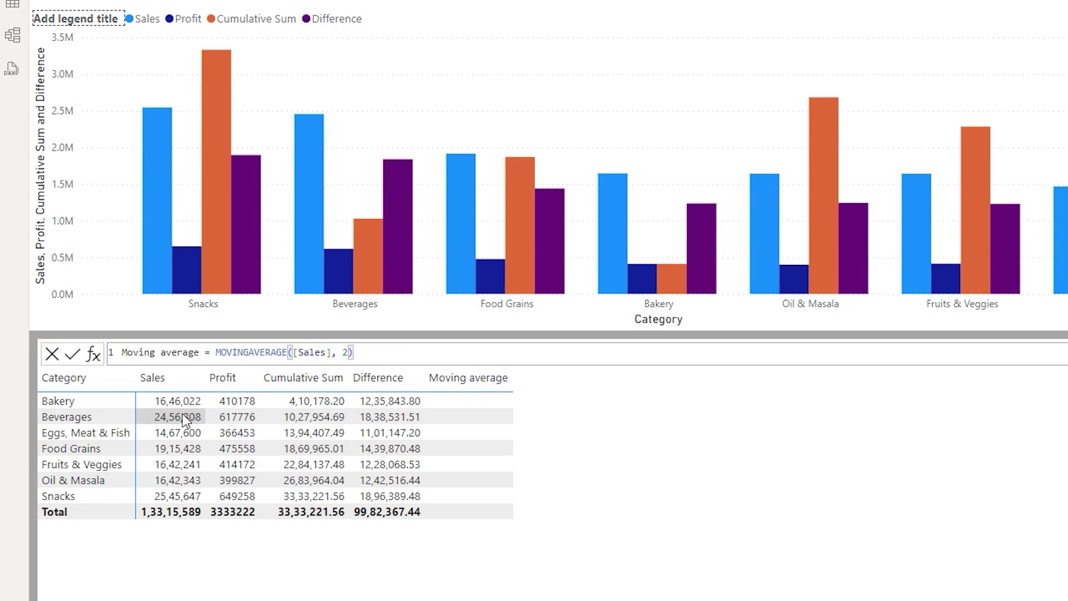
click(71, 359)
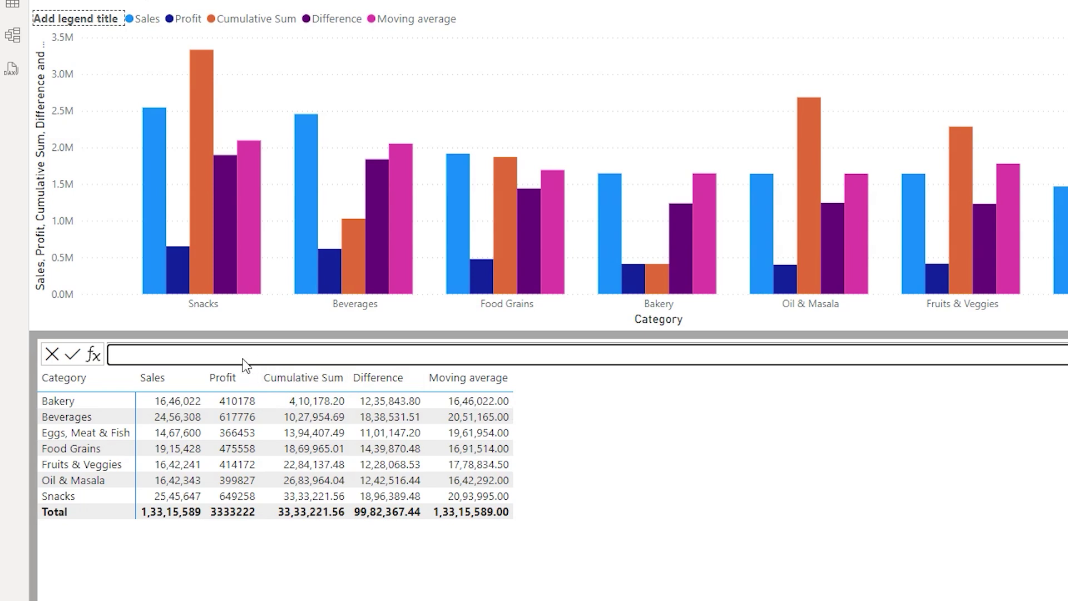
Step: Add the Sub Category field to the chart's X-axis below Category
click(104, 356)
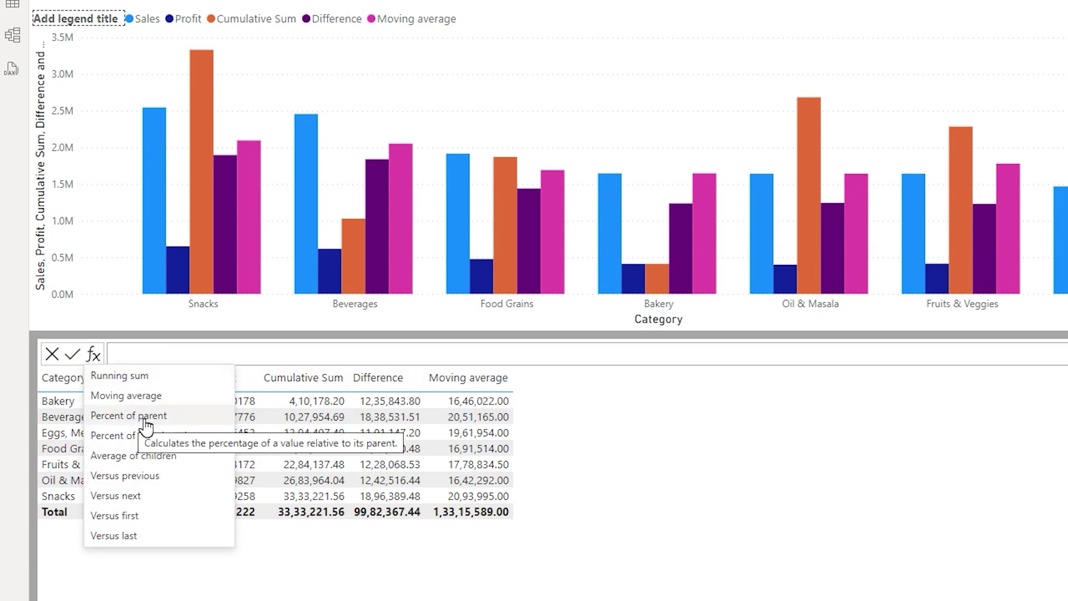
key(Escape)
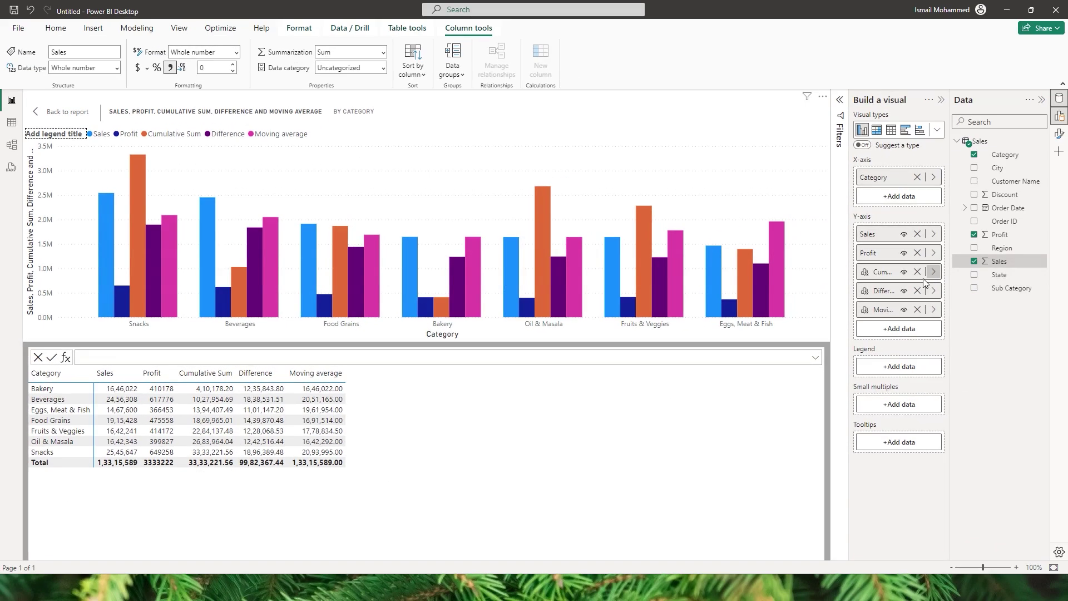
drag(1008, 293, 884, 194)
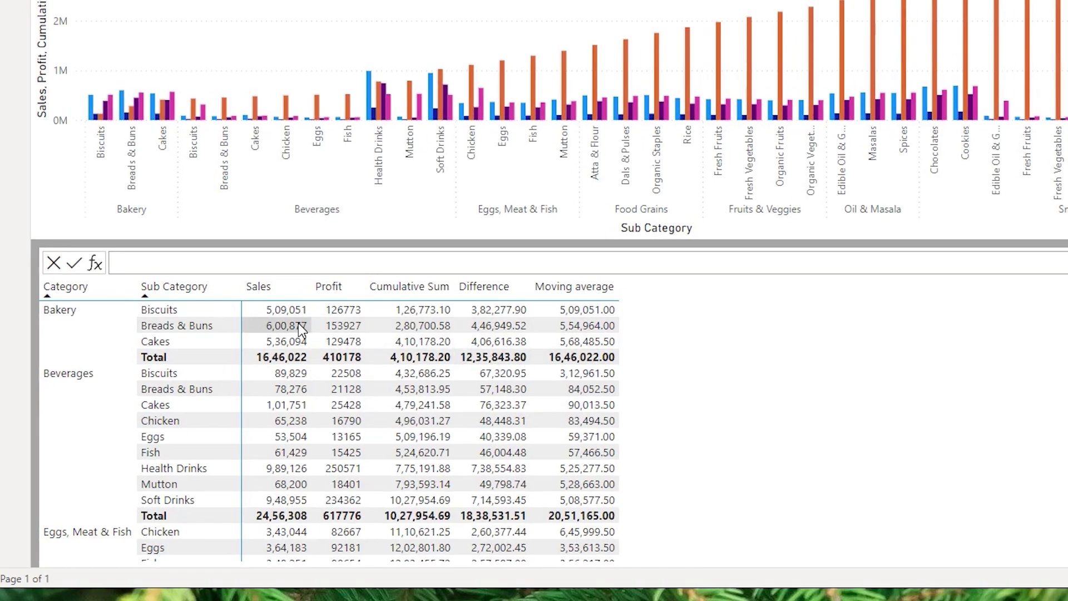
Step: Start a new visual calculation from the Percent of parent template
click(172, 266)
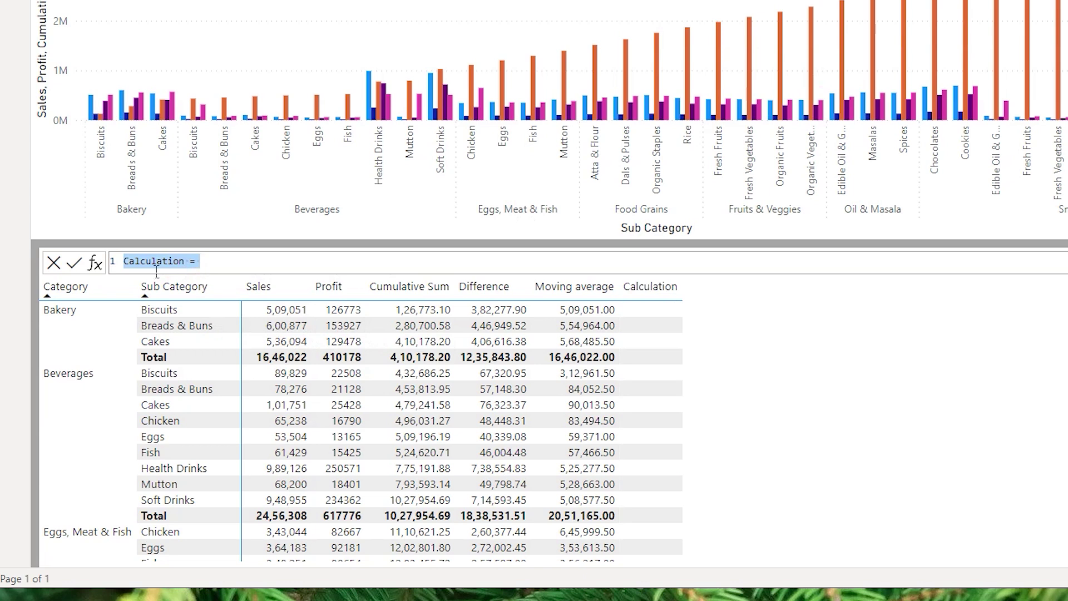
click(98, 266)
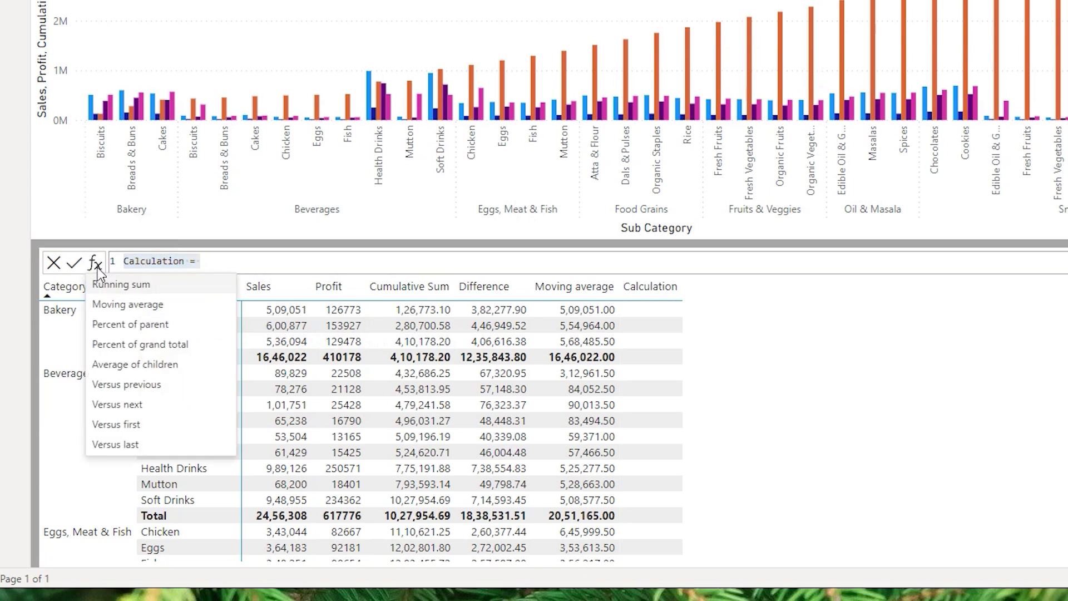
click(131, 328)
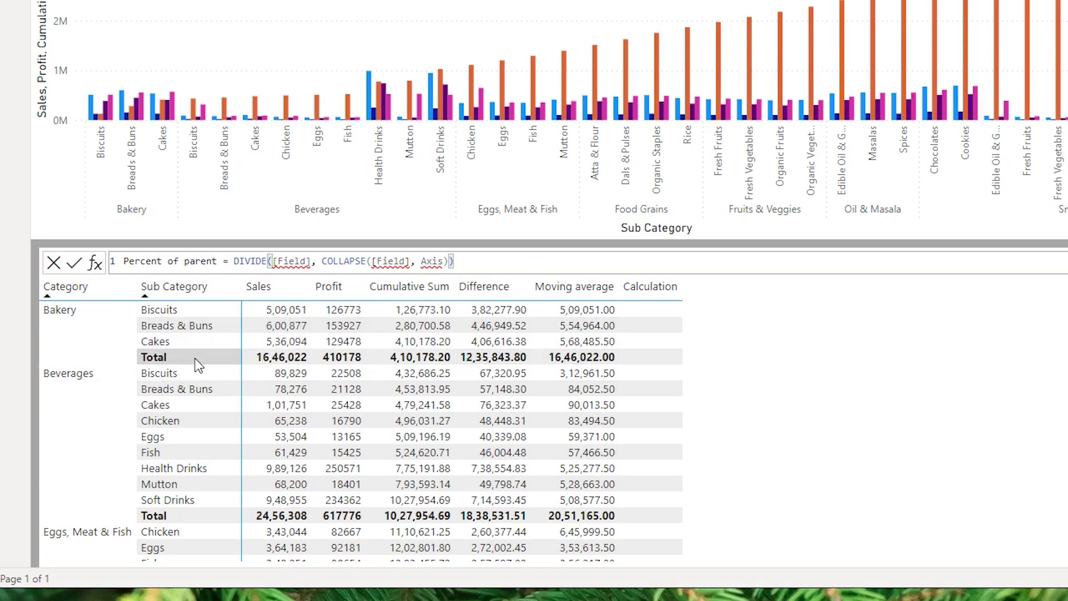
Step: Fill the Percent of parent expression with [Sales] for both fields and ROWS as the COLLAPSE axis, and commit it
drag(311, 268, 274, 274)
text([Sales])
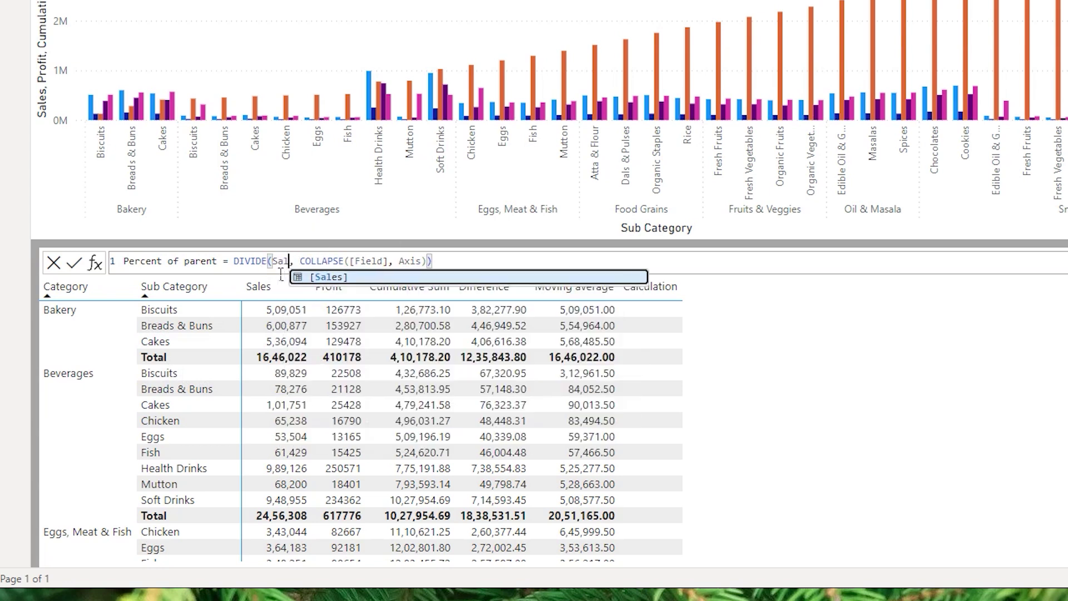
drag(372, 262, 420, 271)
text([Sales])
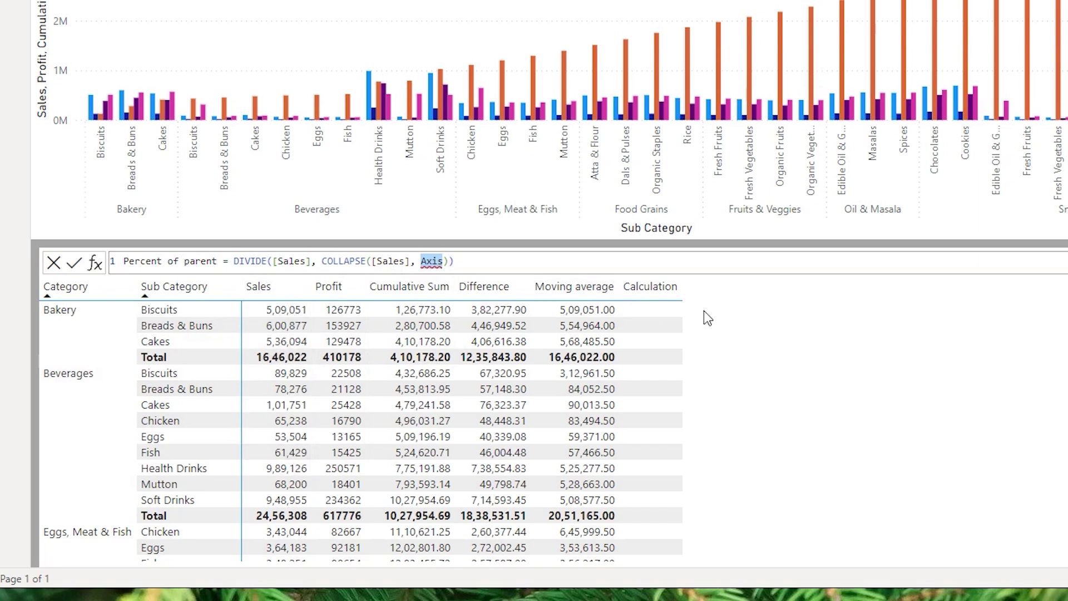
text(Row)
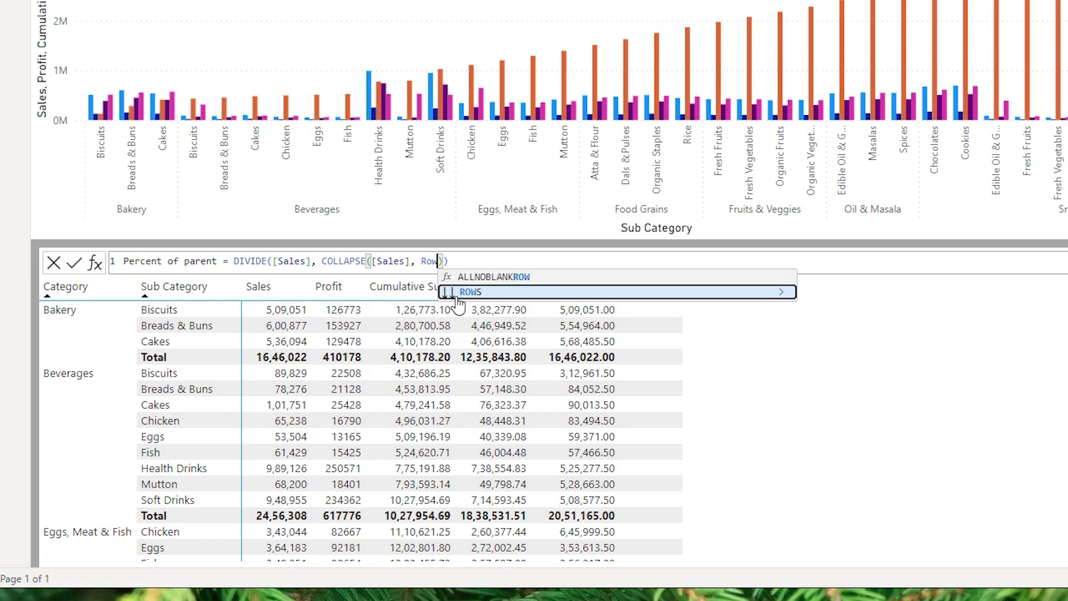
key(Escape)
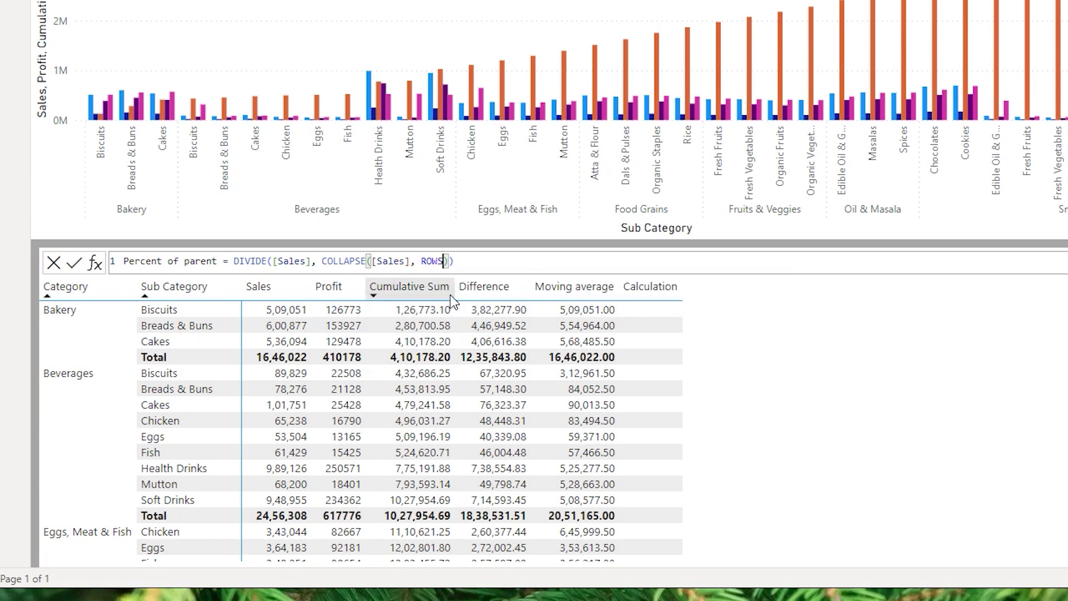
click(76, 265)
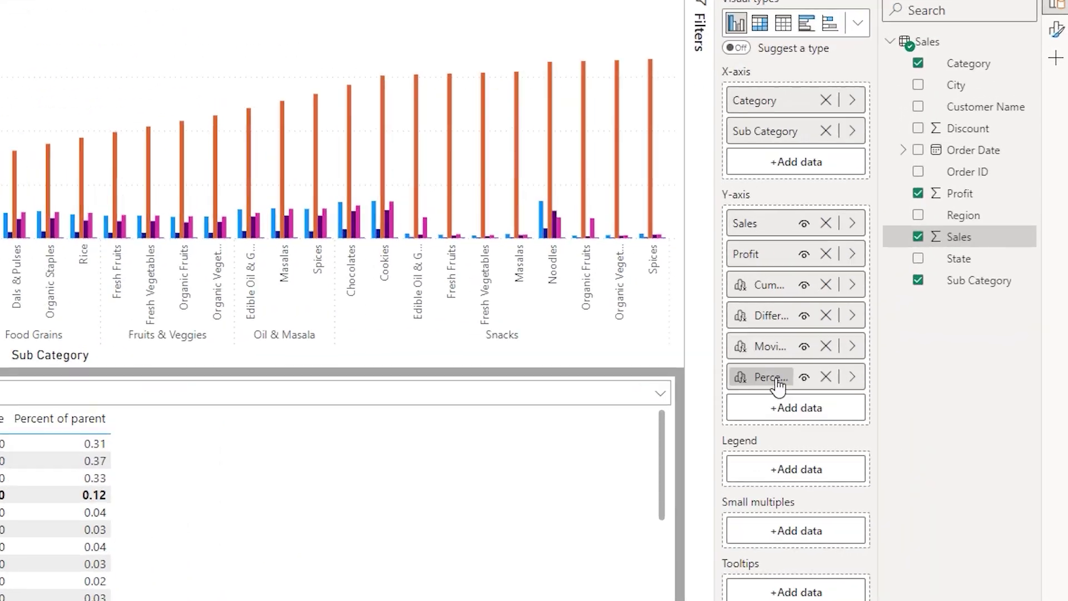
Step: Edit the Percent of parent calculation to wrap its DIVIDE expression in FORMAT with the format string "0.0%", and commit it
right_click(775, 384)
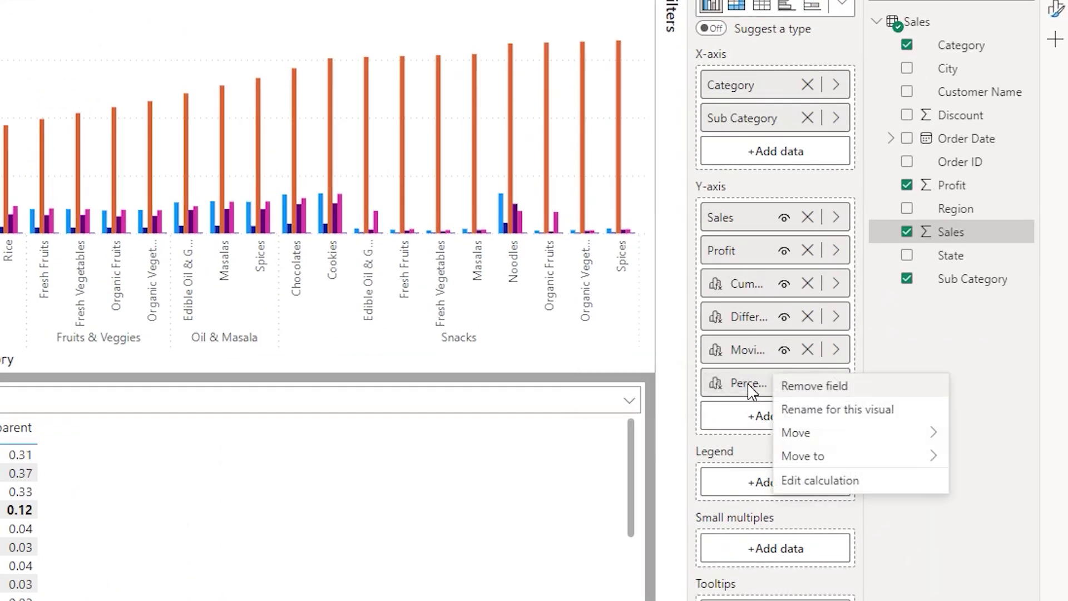
click(848, 482)
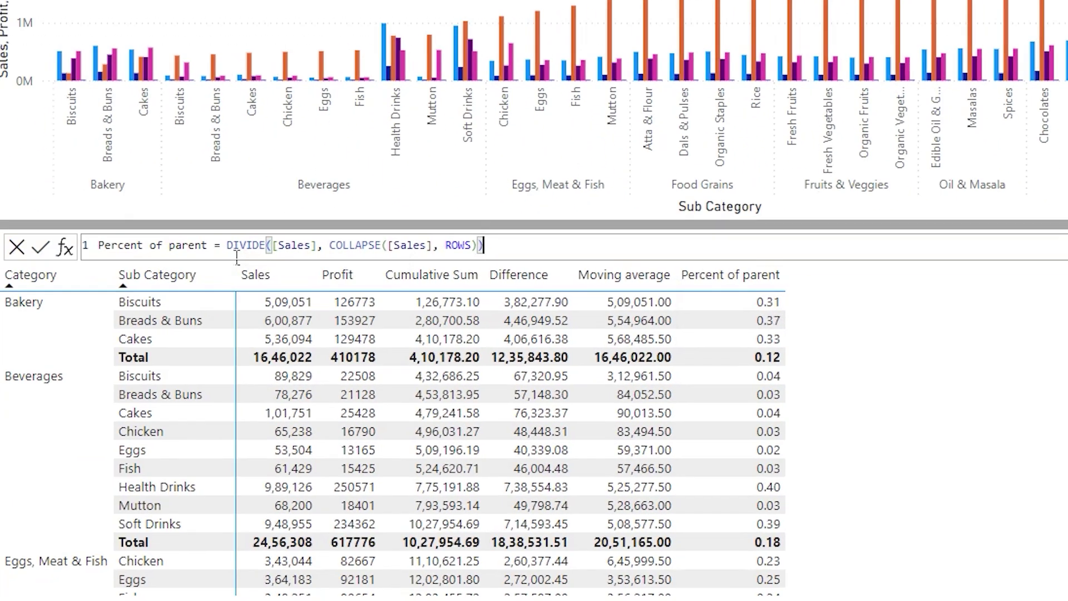
click(277, 238)
text(FORMAT(DIVIDE([Sales], COLLAPSE([Sales], ROWS)
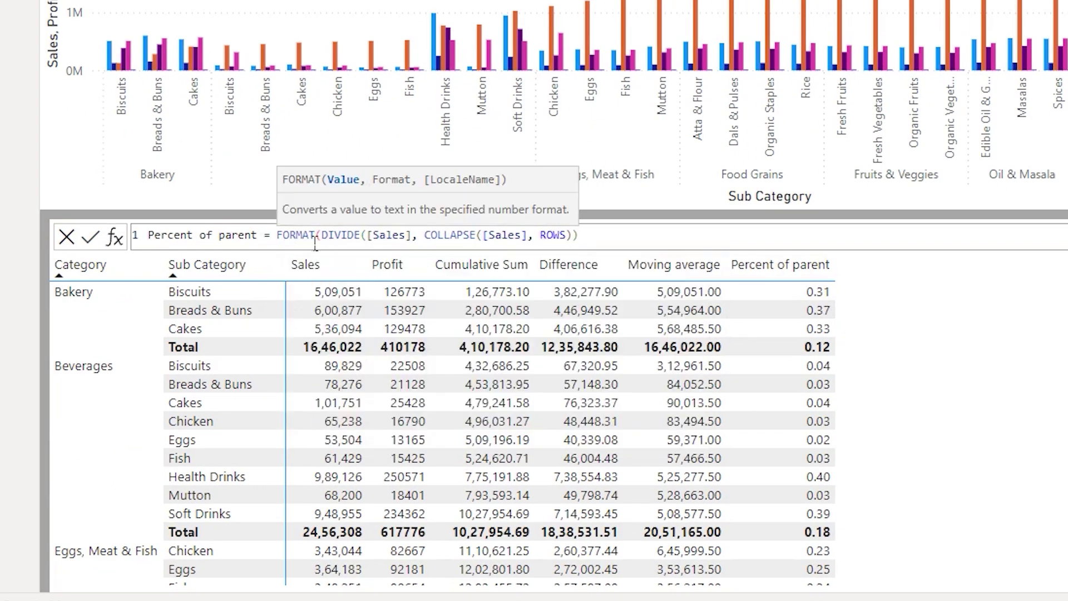
click(644, 240)
text(,"0.0%"))
key(Return)
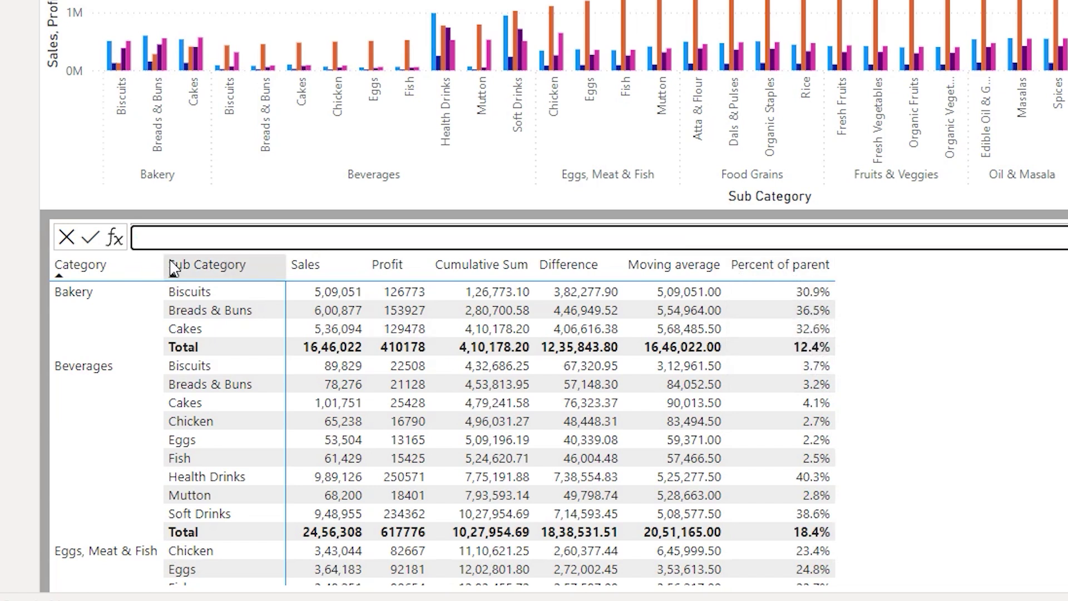
Step: Start another visual calculation with the Percent of grand total template, keeping the default name Calculation
click(114, 237)
click(292, 249)
click(315, 238)
click(114, 237)
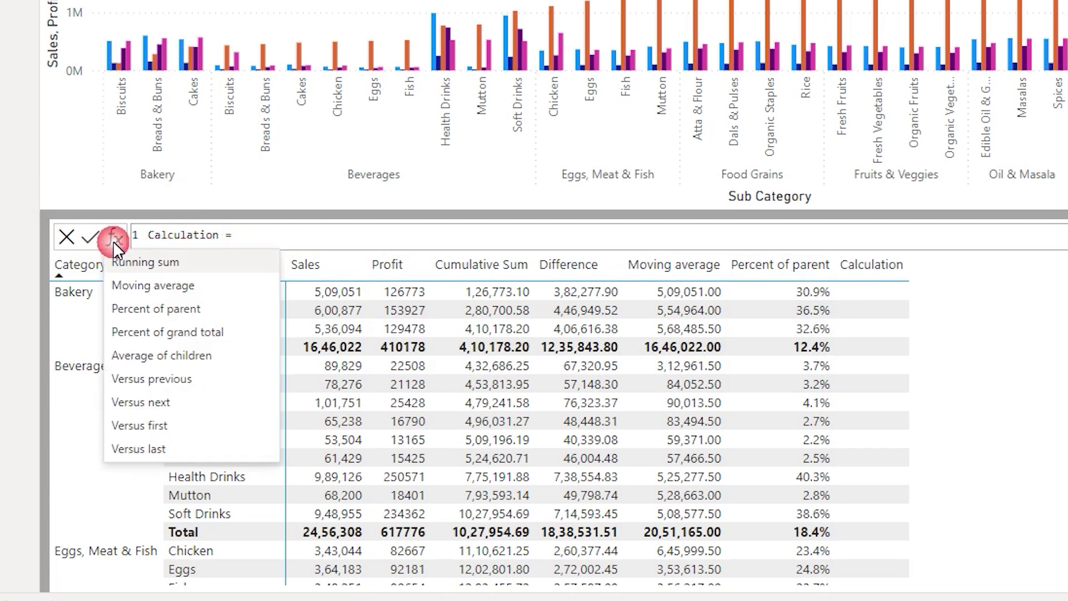
click(165, 334)
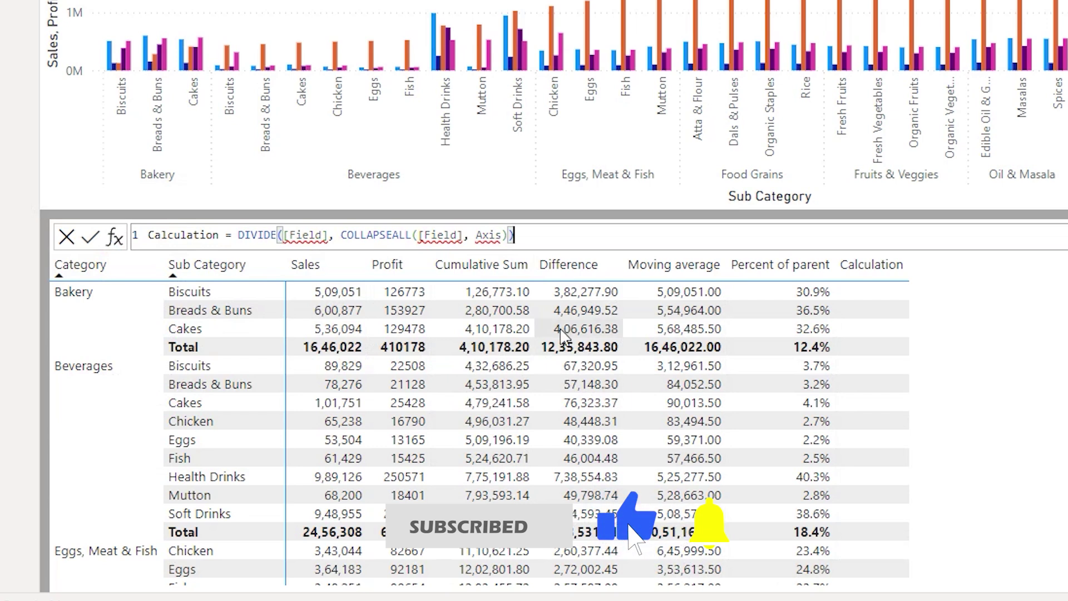
Step: Replace both field placeholders in the DIVIDE and COLLAPSEALL grand total expression with [Sales]
drag(329, 235, 283, 235)
text([S)
key(Tab)
drag(418, 235, 471, 245)
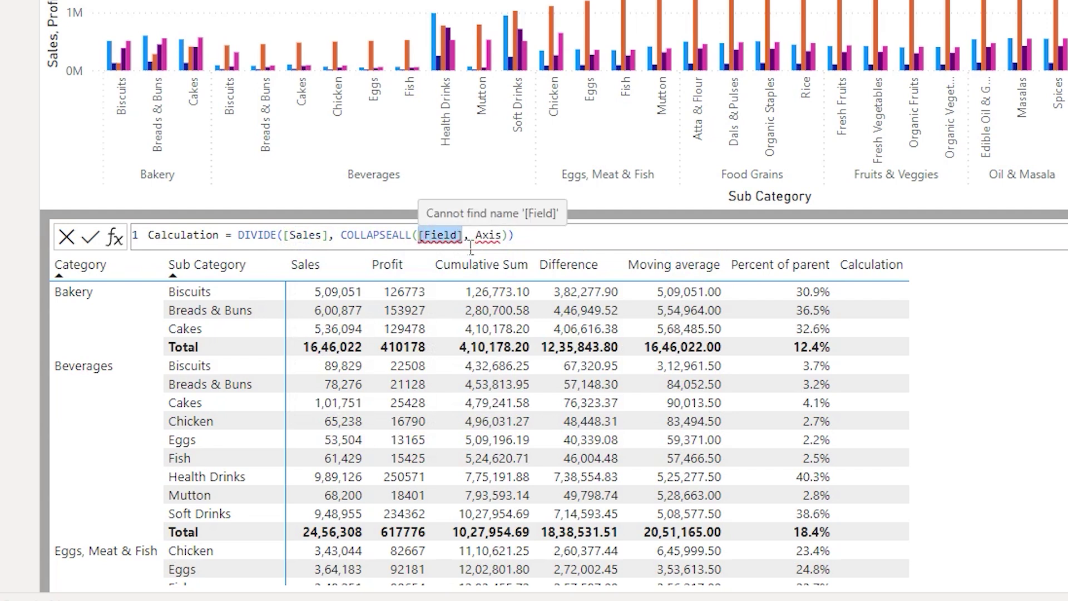
text([S)
key(Tab)
Step: Set the COLLAPSEALL axis to ROWS and commit the grand total calculation
double_click(484, 248)
text(Ro)
key(Tab)
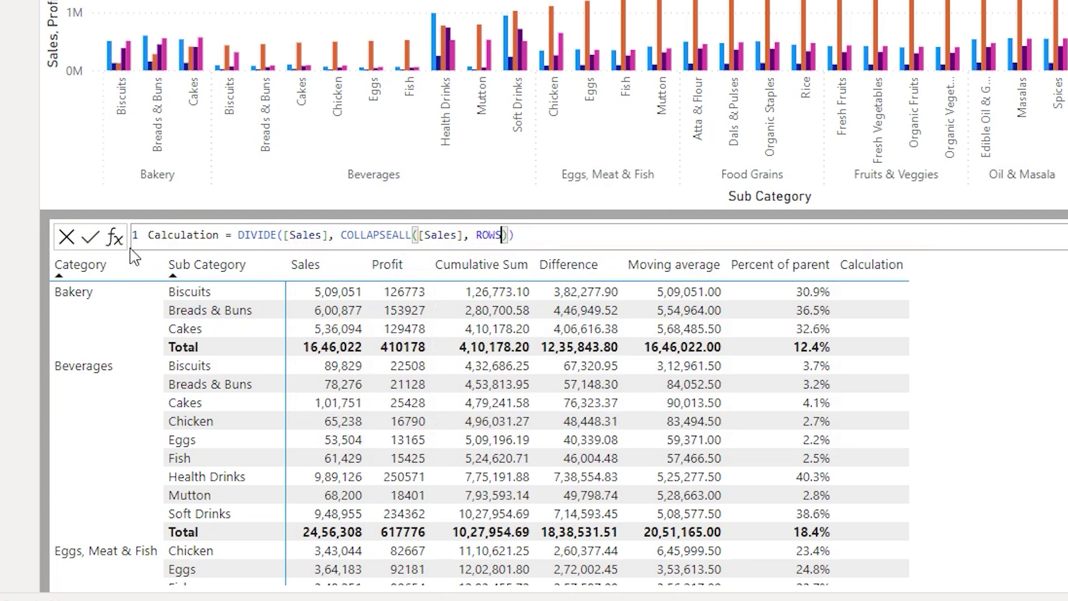
click(89, 238)
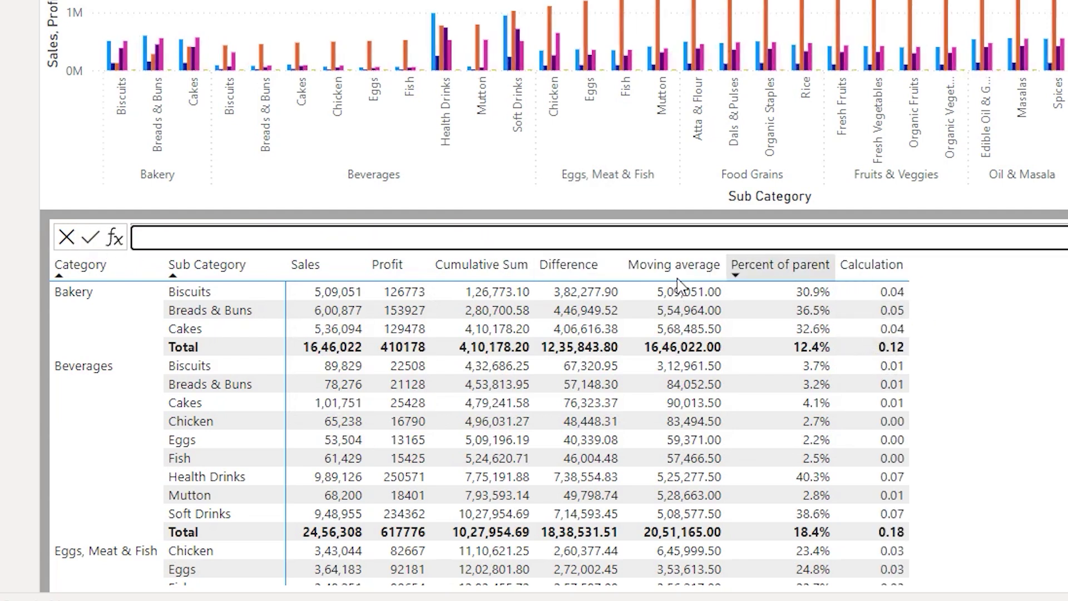
key(Escape)
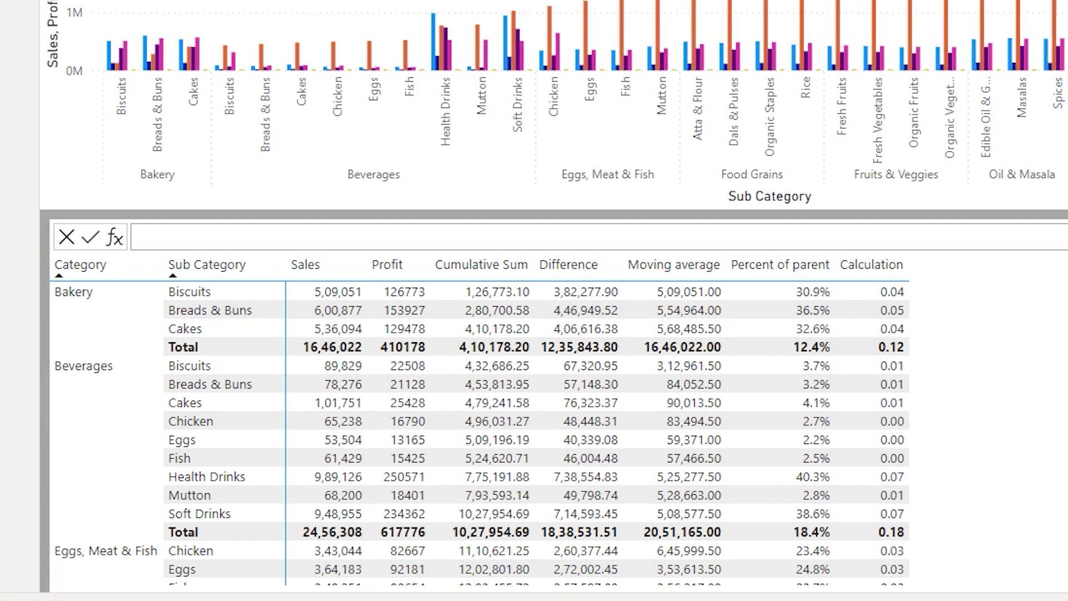
Step: Edit the grand total calculation to wrap its DIVIDE expression in FORMAT with the format string "0.0%", and commit it
click(476, 234)
click(244, 235)
text(format()
click(570, 238)
text(,"0.)
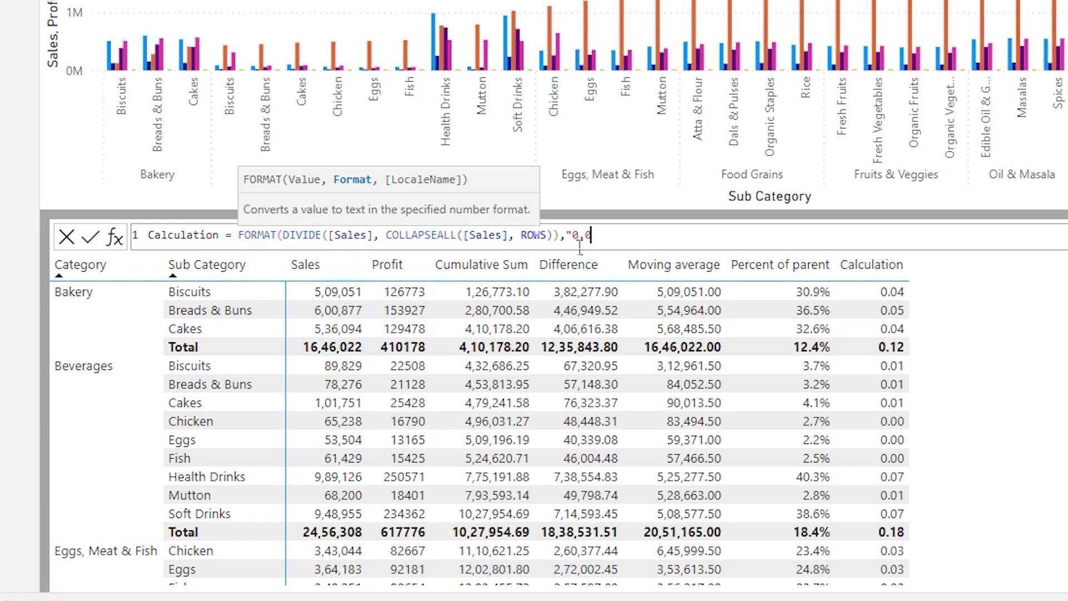
text(0,0%")
key(Return)
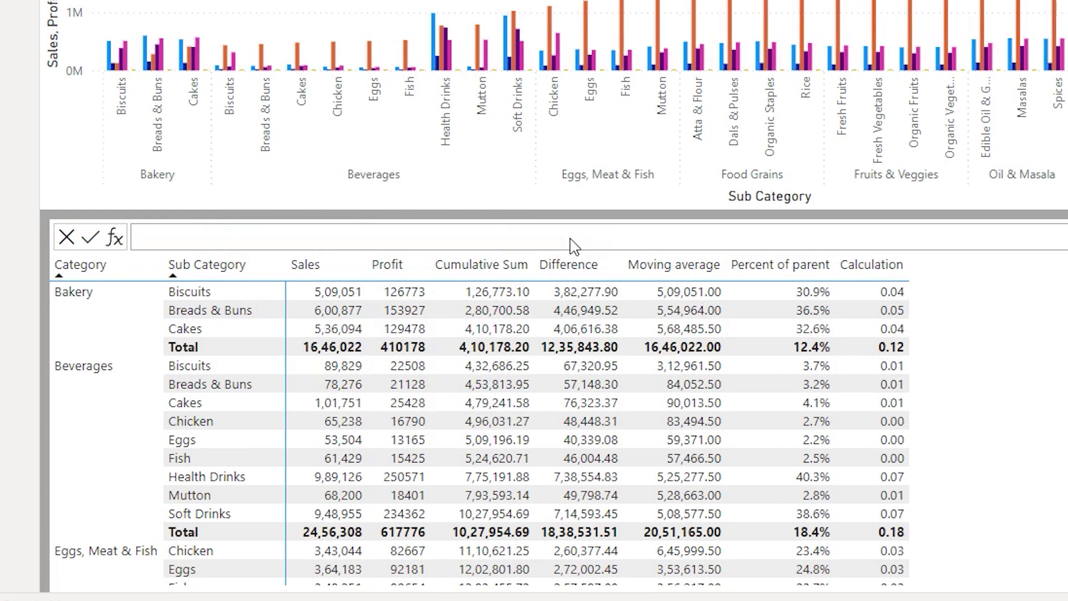
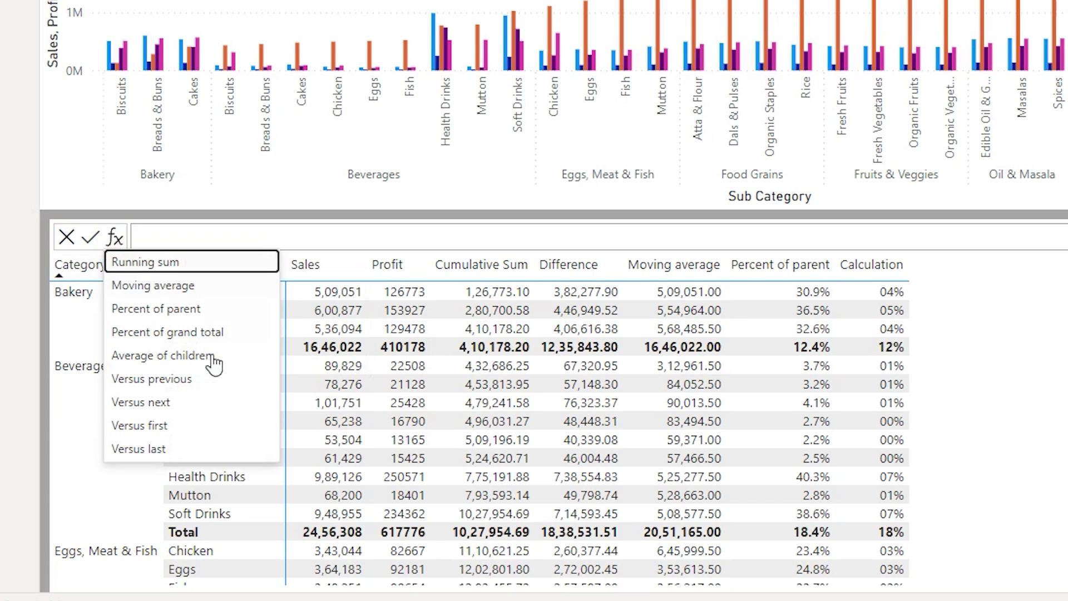
Step: Add an Average of children visual calculation using EXPAND(AVERAGE([Sales]), ROWS) and commit it
click(203, 356)
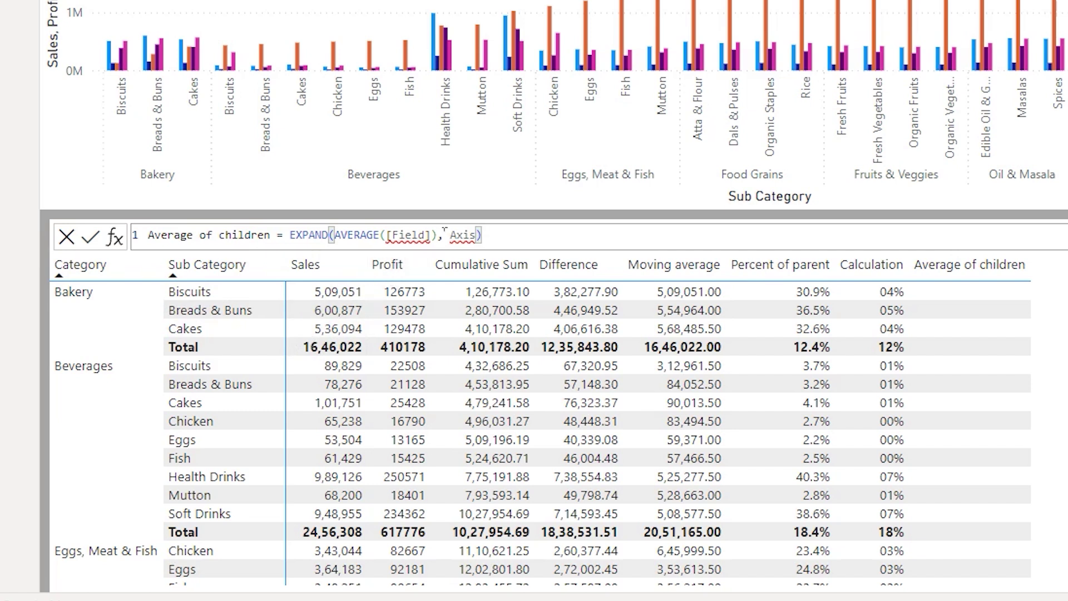
drag(431, 235, 386, 236)
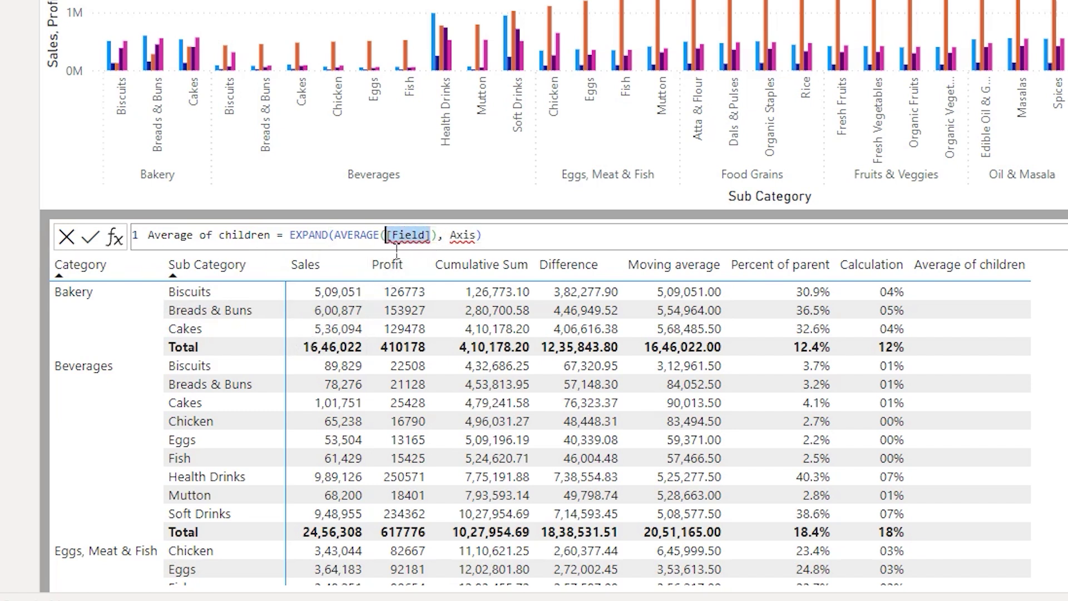
text([Sa)
key(Tab)
double_click(466, 235)
text(Row)
key(Escape)
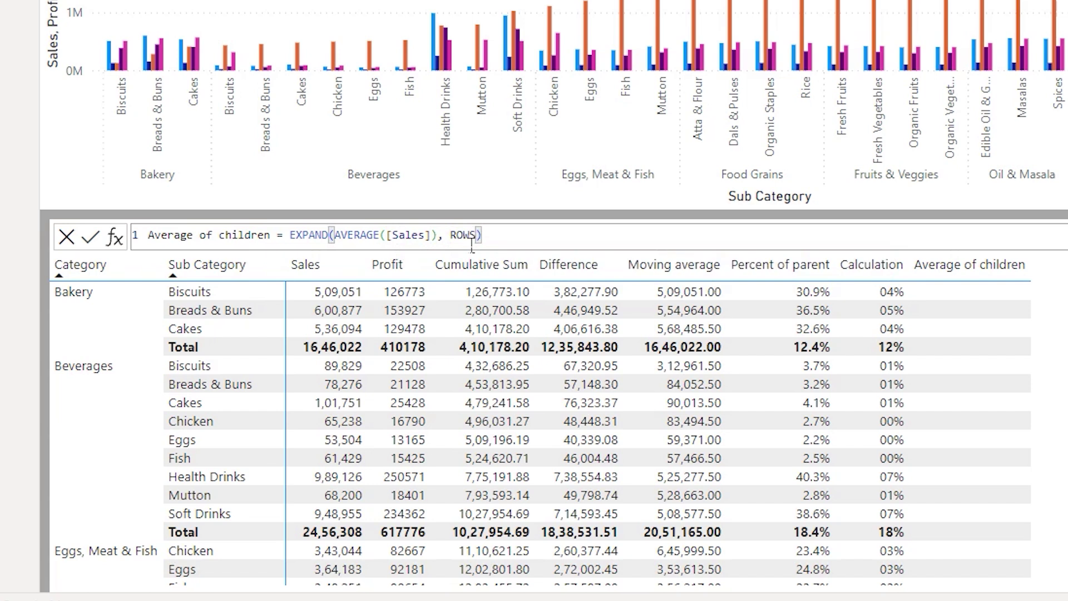
click(90, 238)
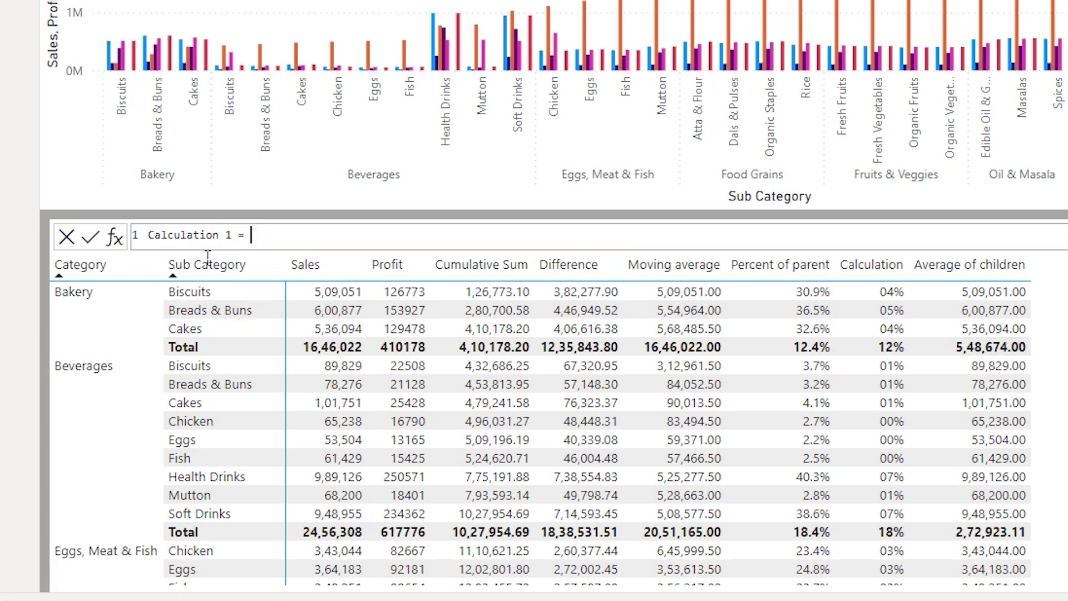
Step: Add a visual calculation from the Versus previous template, setting both field placeholders to [Sales], and commit it
click(115, 240)
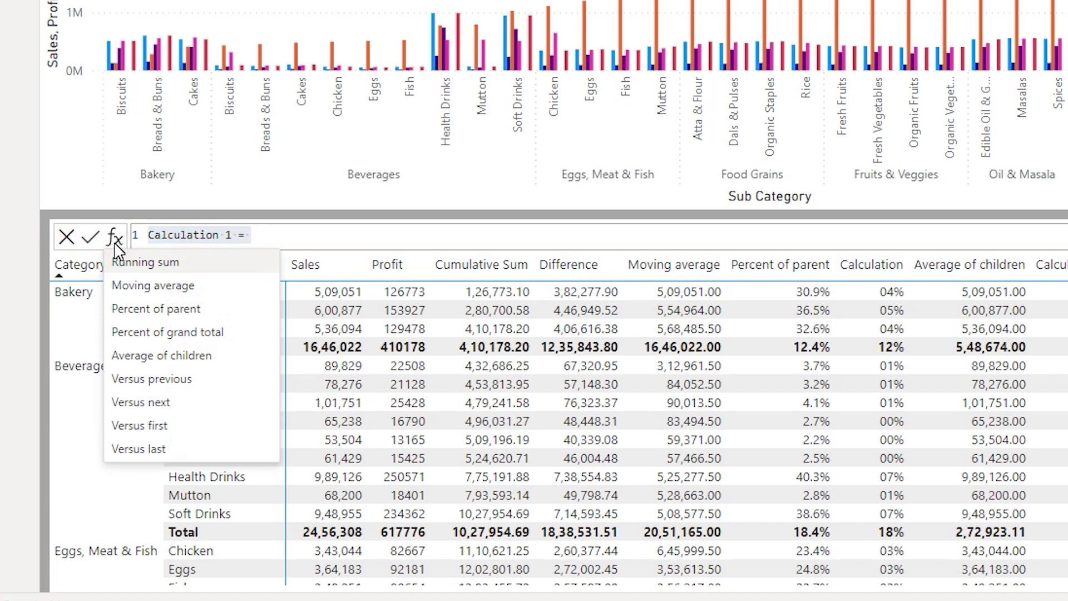
click(177, 380)
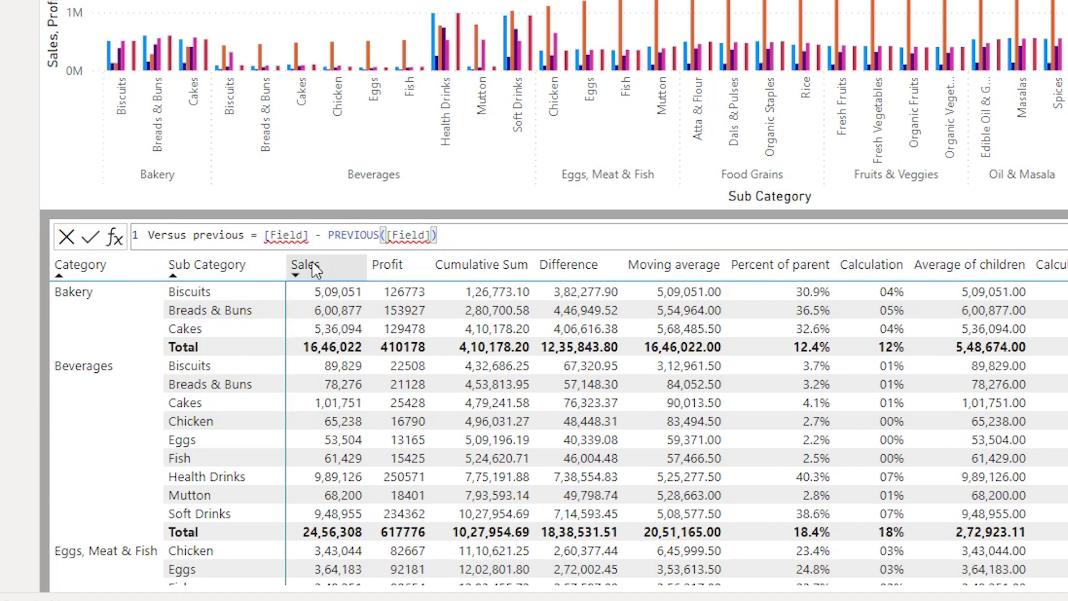
double_click(286, 235)
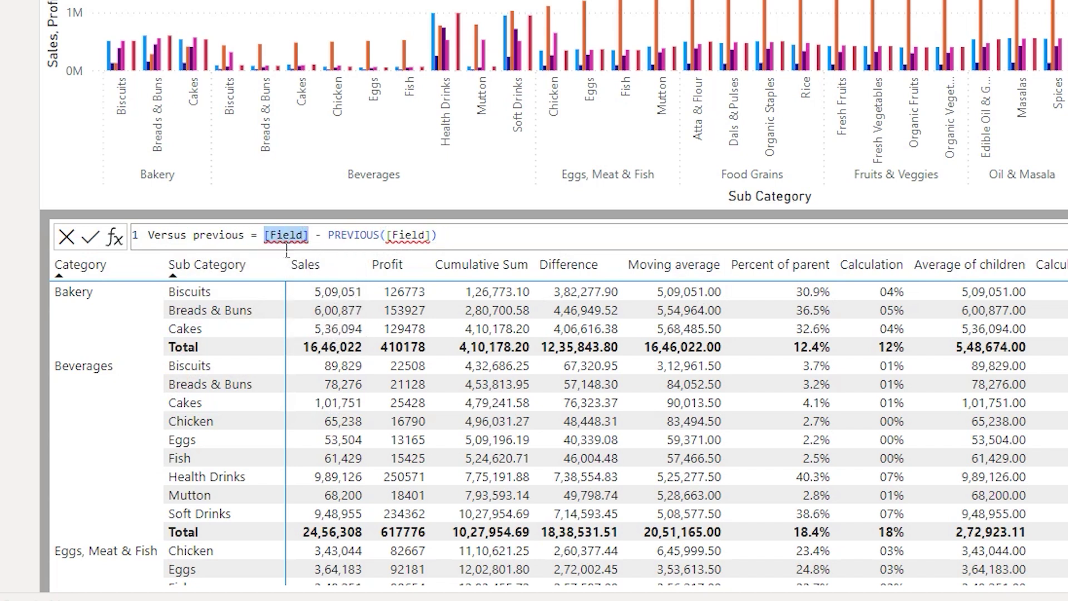
text(Sal)
key(Tab)
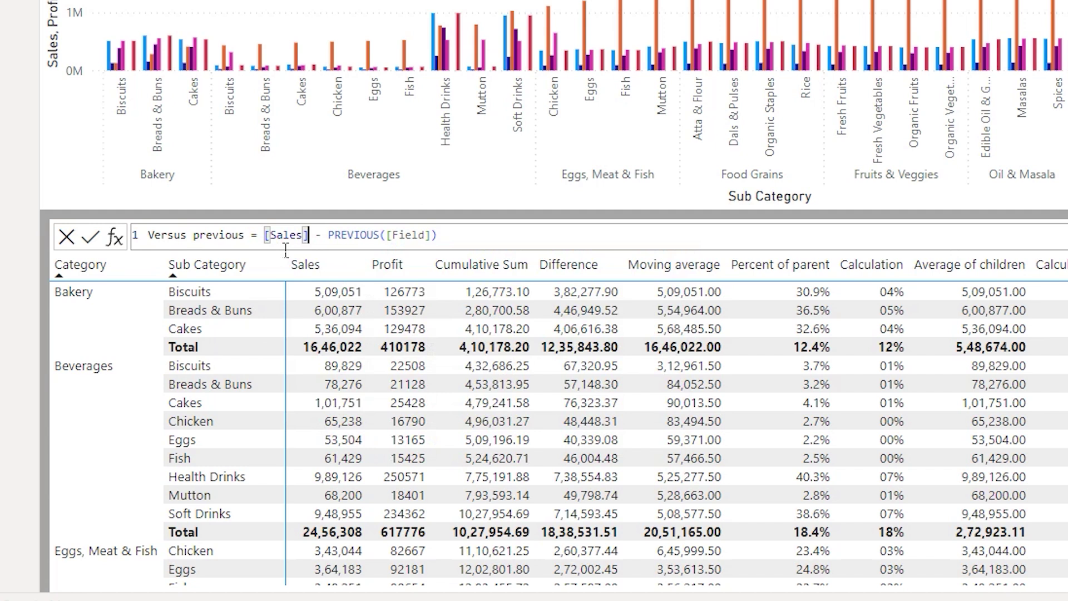
double_click(406, 235)
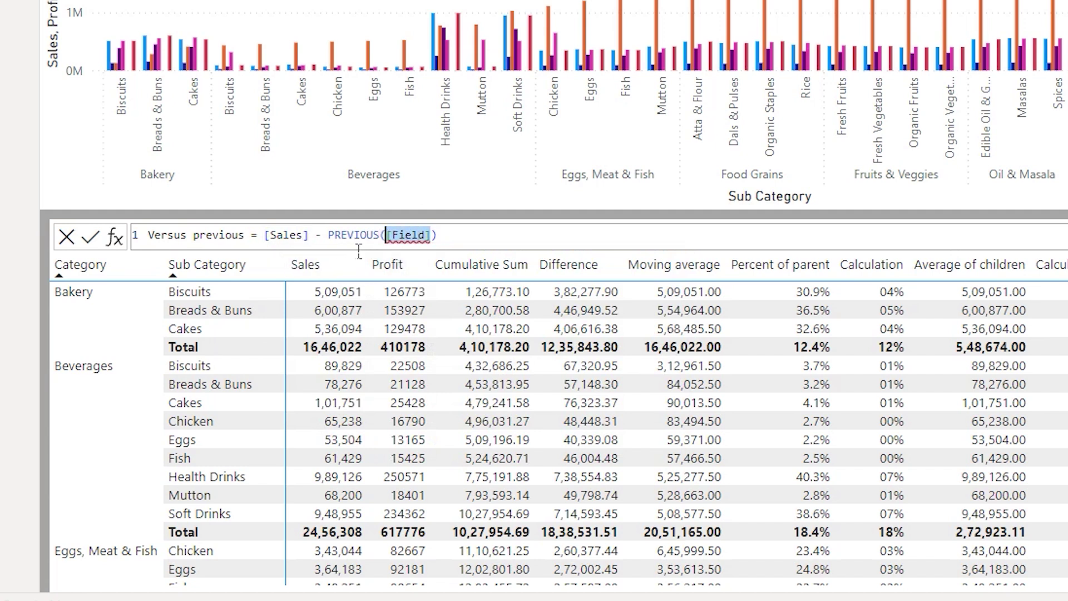
text(Sal)
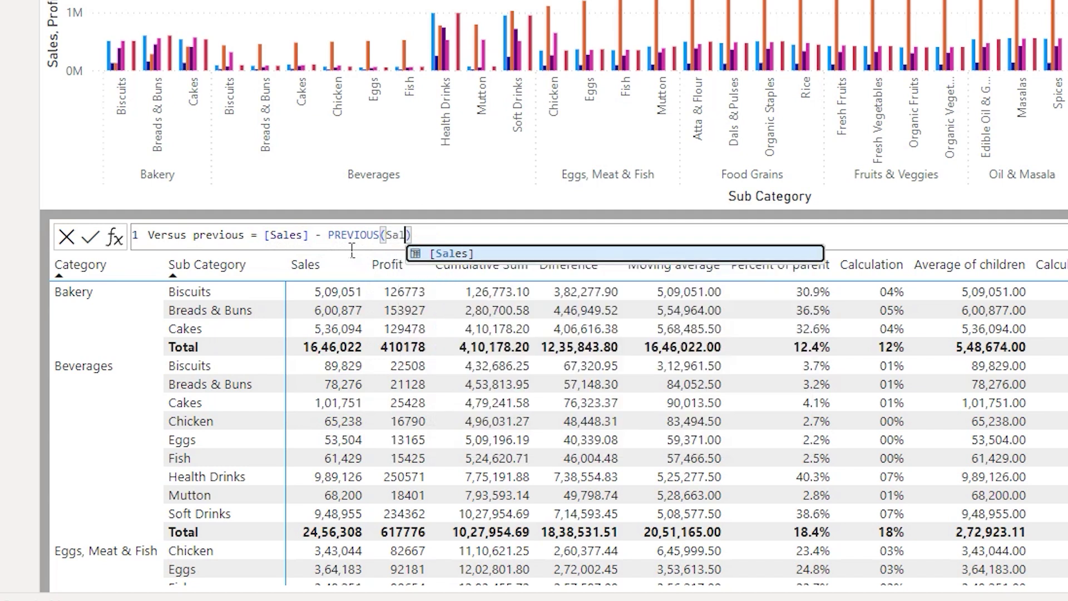
key(Tab)
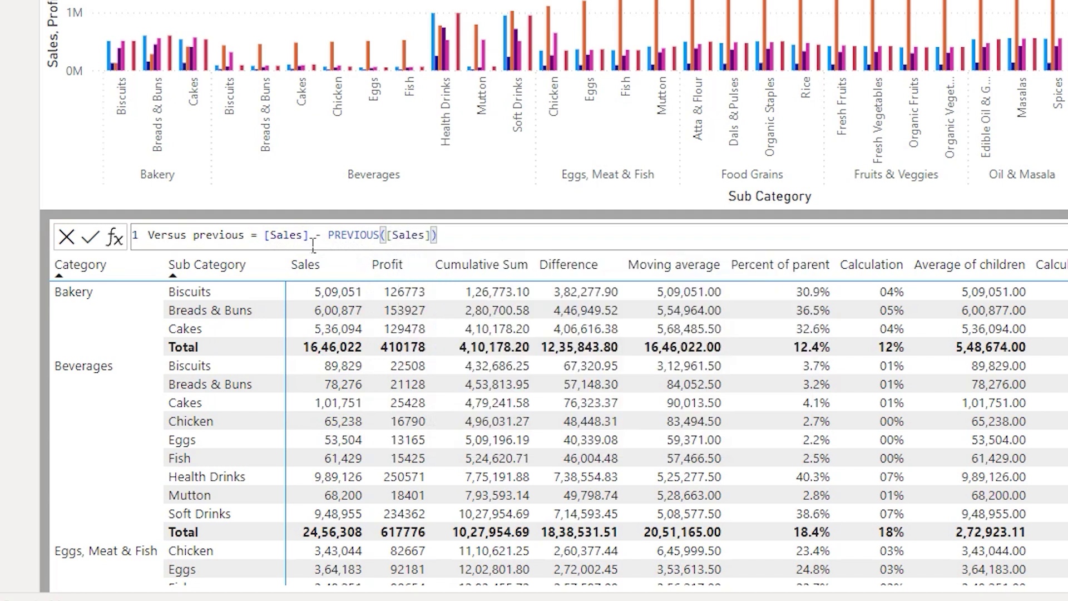
click(89, 237)
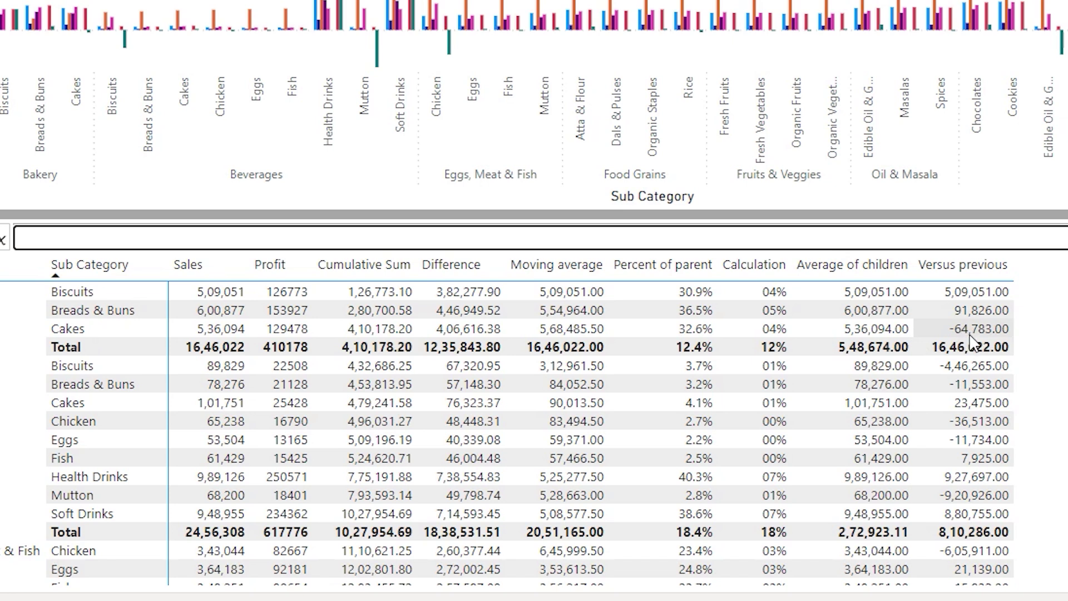
click(85, 235)
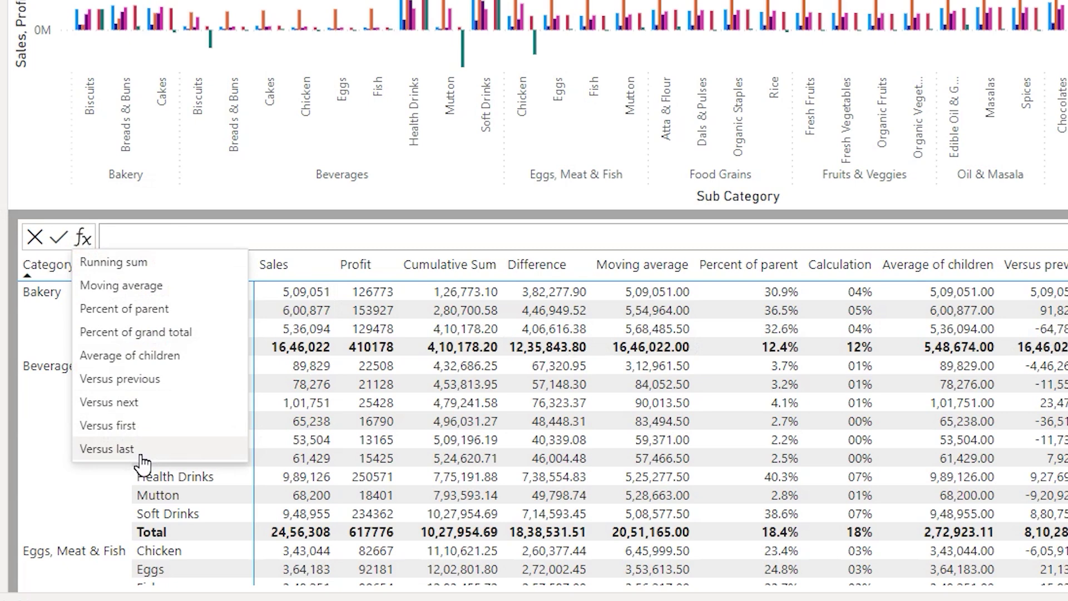
key(Escape)
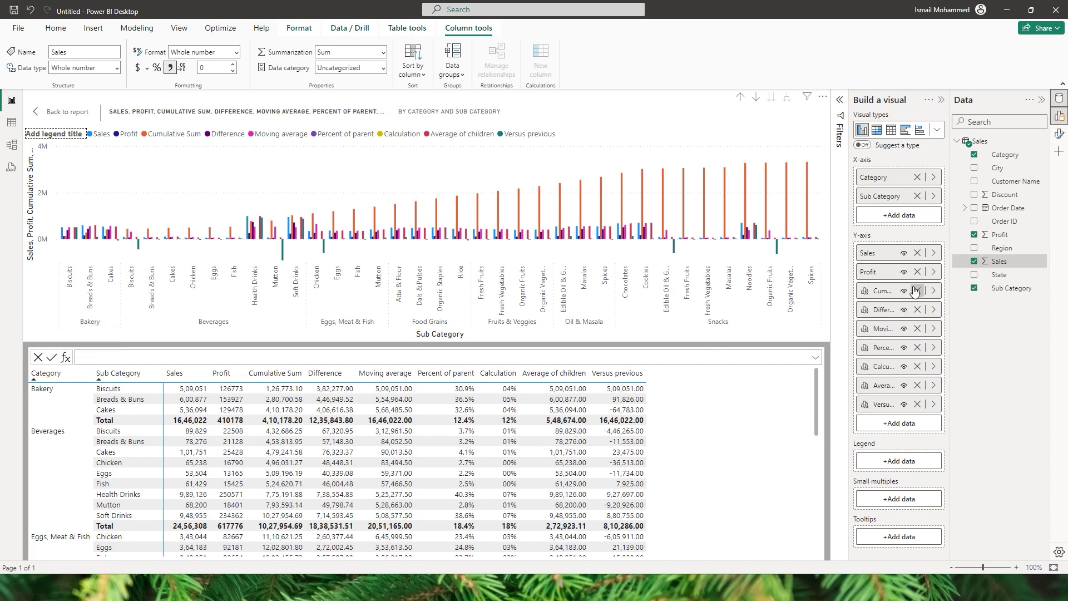
Step: Remove the Sales field from the chart's Y-axis and add it back at the end of the Y-axis fields
click(917, 254)
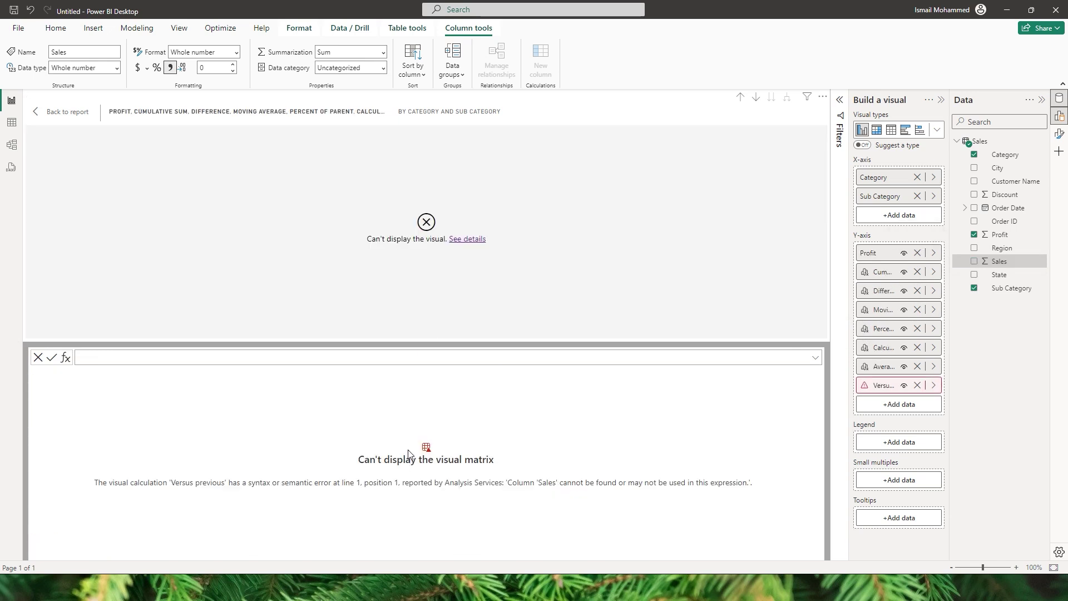
drag(1004, 262, 911, 280)
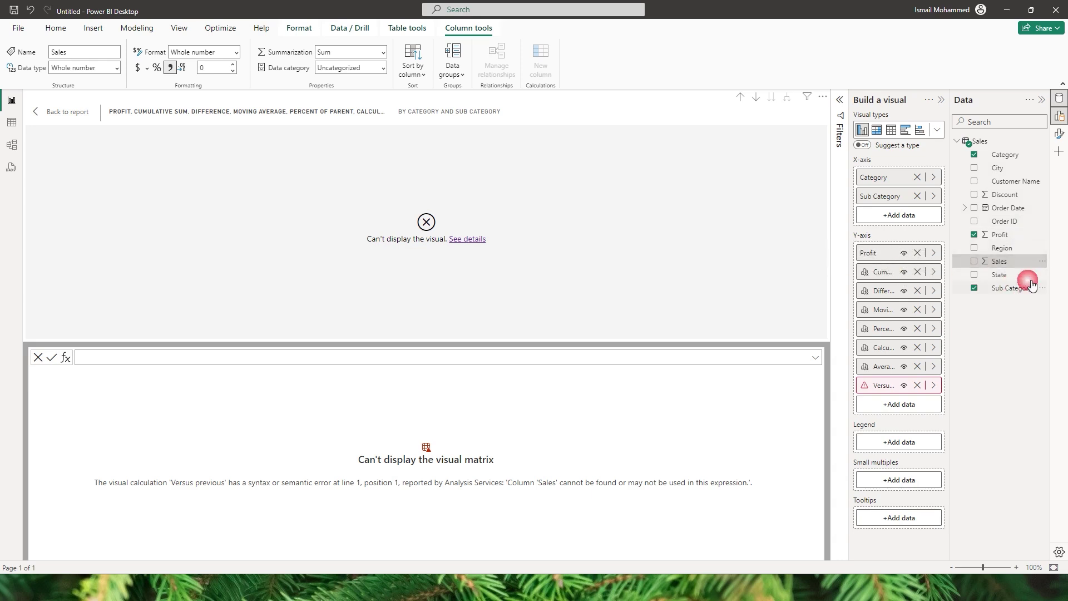
click(975, 261)
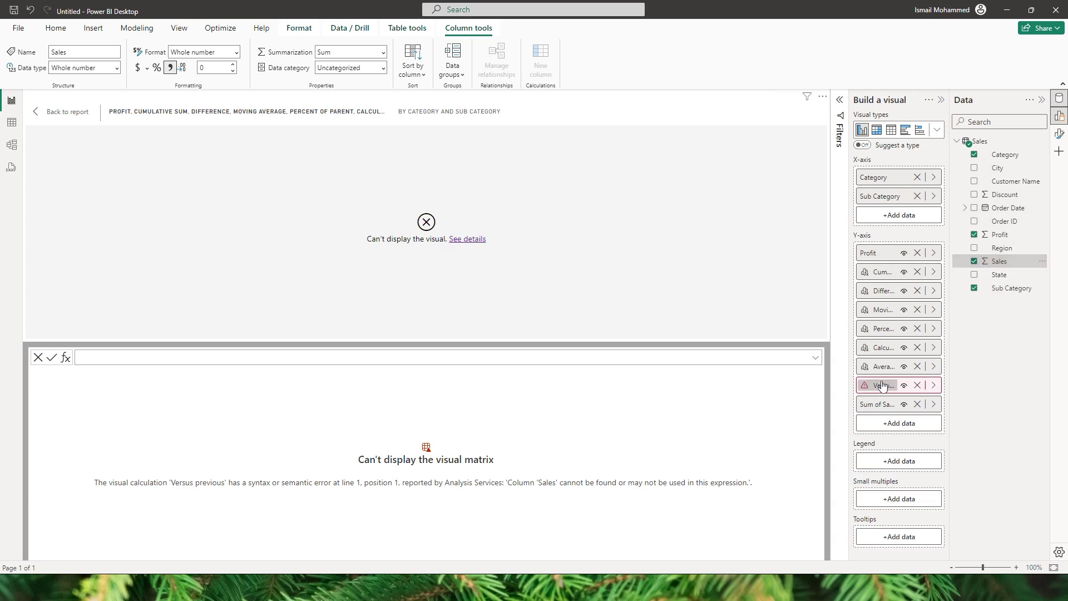
Step: Rename the Sum of Sales field on the Y-axis to Sales
double_click(880, 404)
text(Sa)
key(Return)
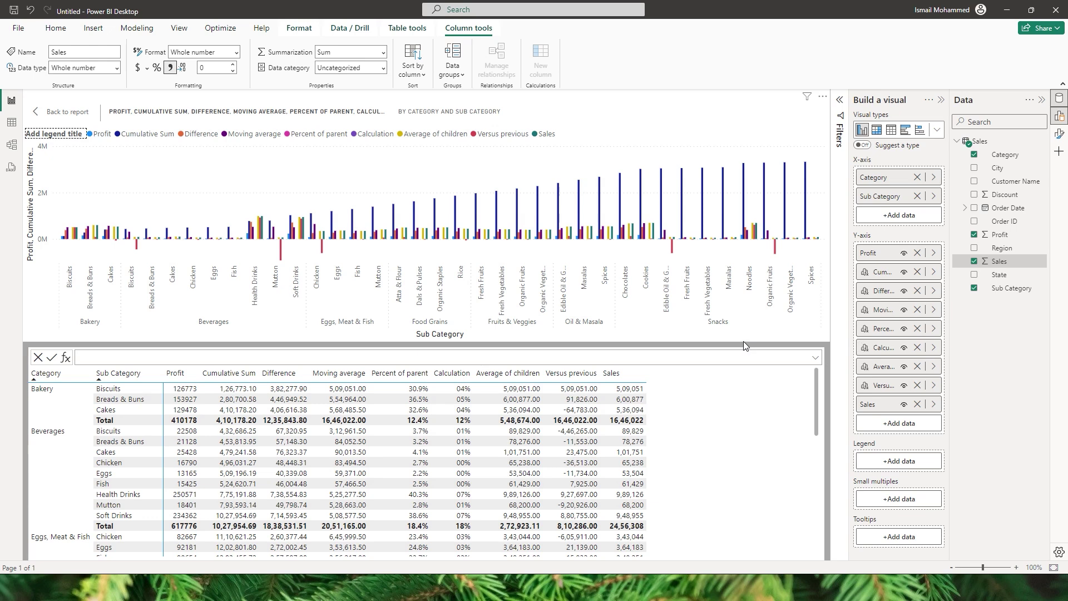
Step: Hide Sales, Profit, Percent of parent, Calculation, Average of children and Versus previous from the chart
click(903, 403)
click(904, 254)
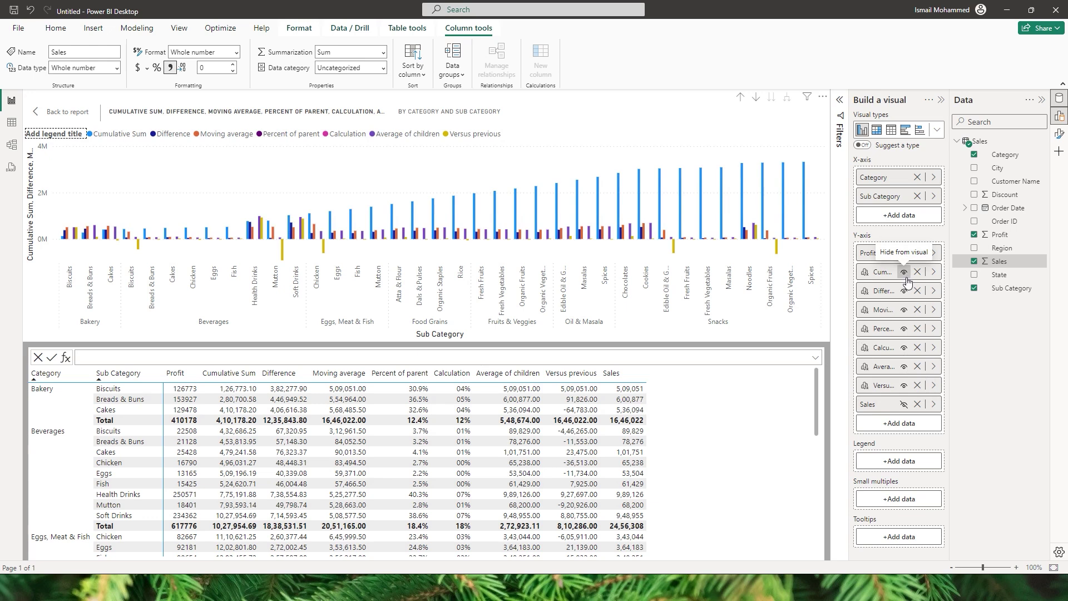
click(904, 328)
click(903, 347)
click(904, 366)
click(904, 385)
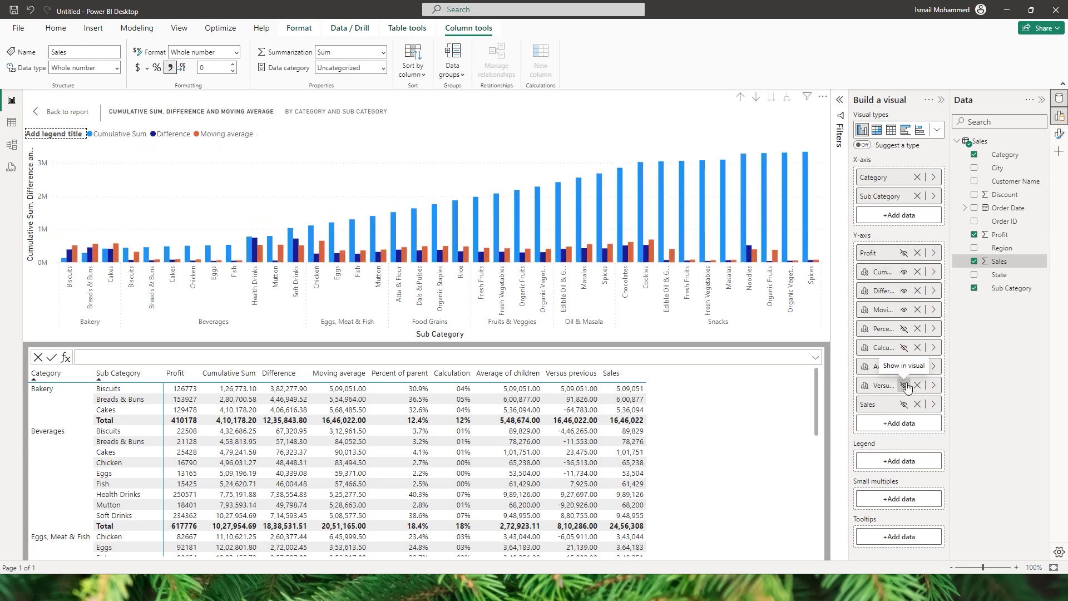
Step: Hide Difference and Moving average from the chart and show Sales again alongside Cumulative Sum
click(904, 290)
click(904, 310)
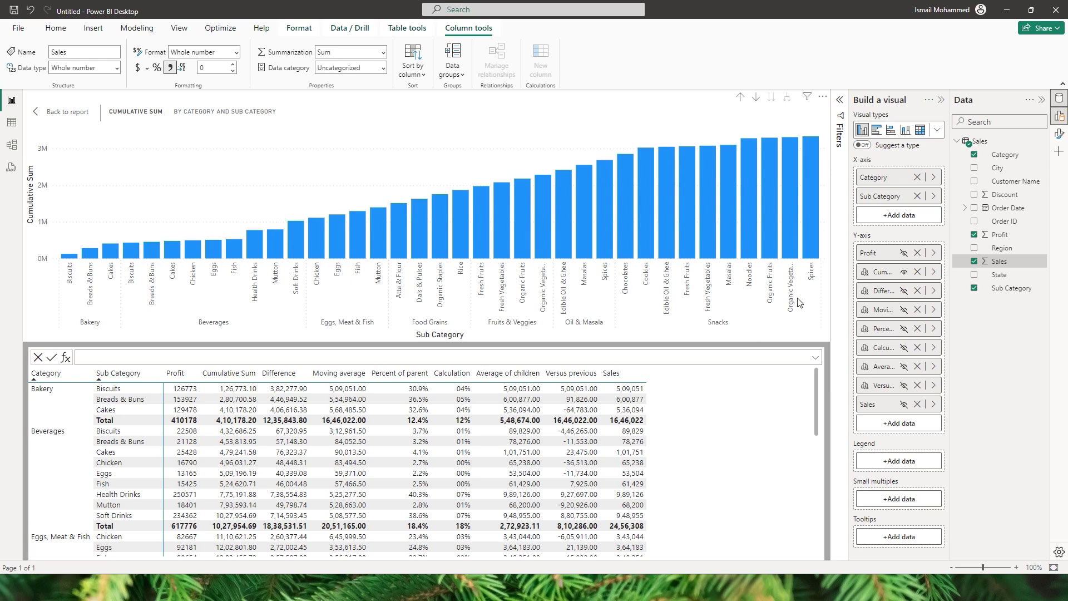
click(905, 407)
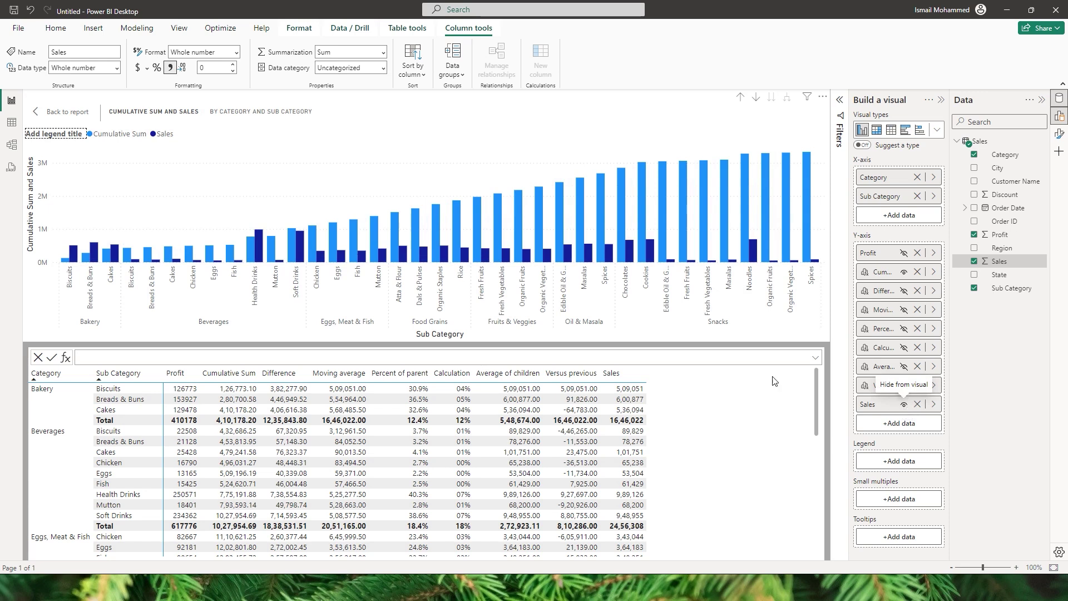